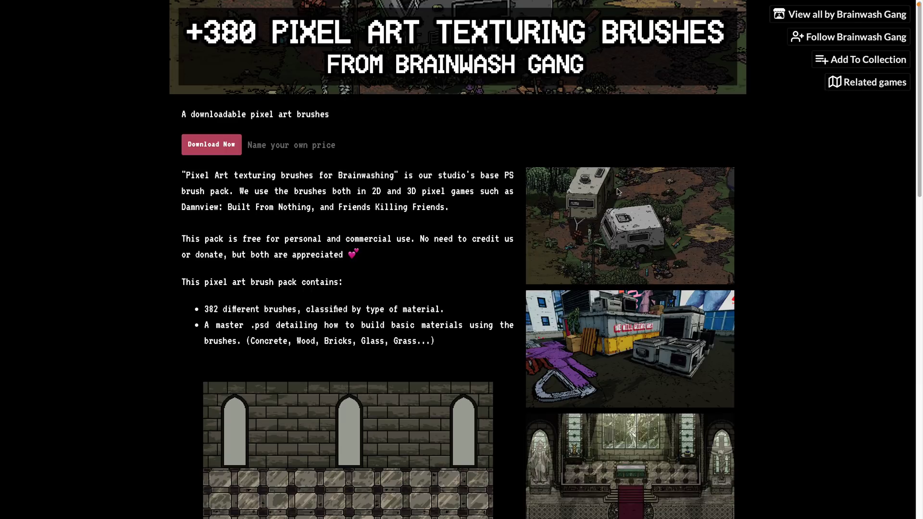
- Enlarge the Brainwash pixel brushes page and scroll to the BrainwashPixelBrushes.zip download and comments
key(ctrl+plus)
key(ctrl+plus)
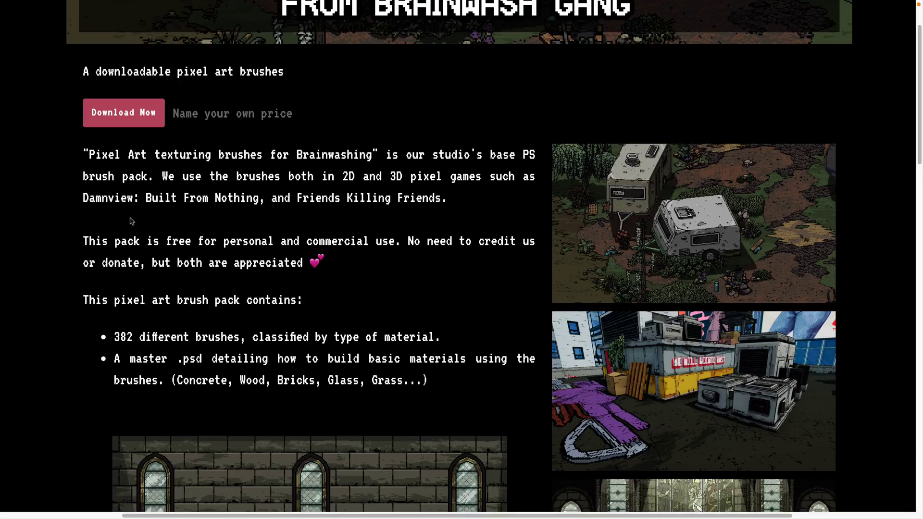
scroll(353, 209, down, 1)
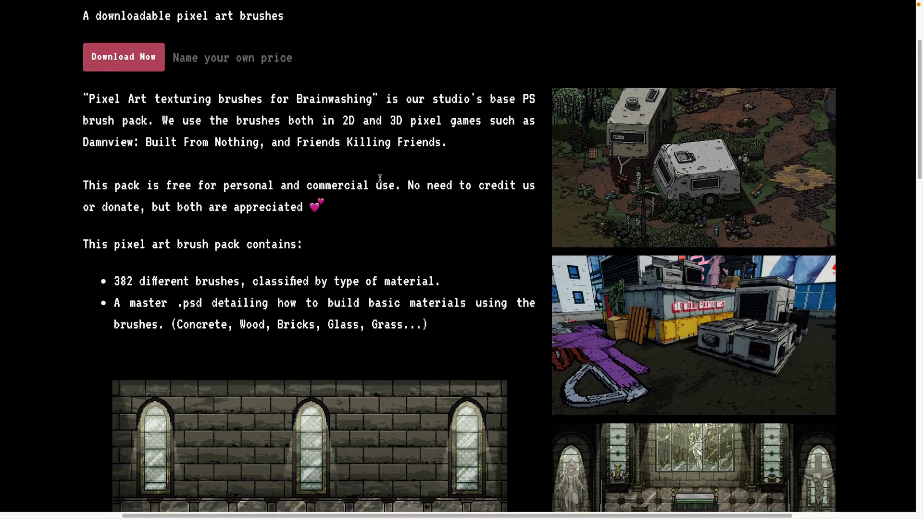
scroll(379, 178, down, 2)
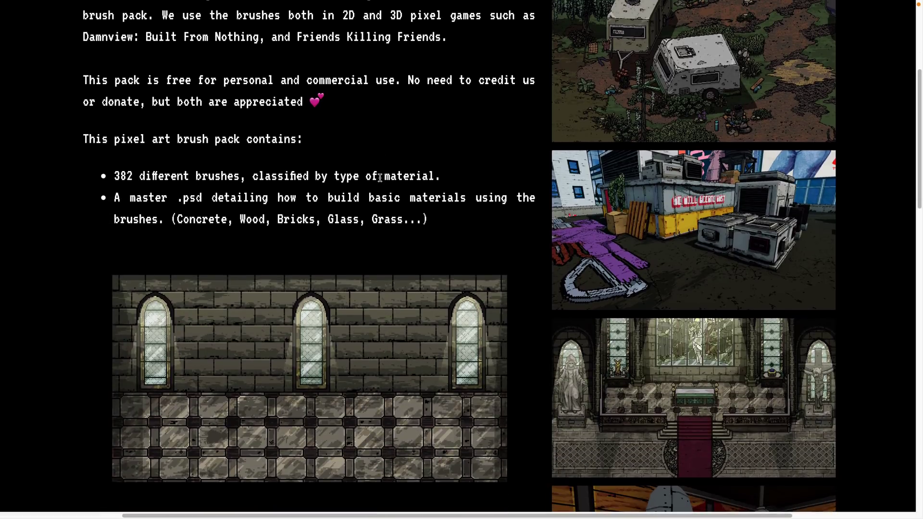
scroll(379, 178, down, 1)
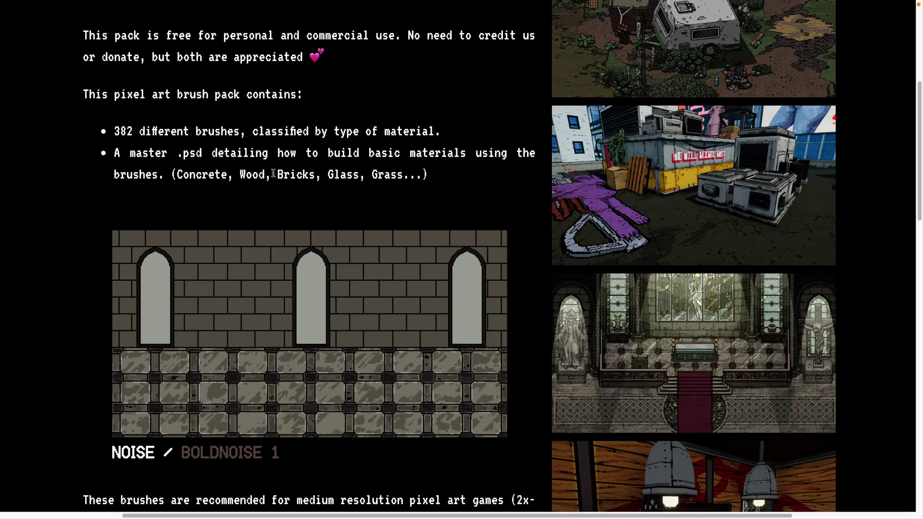
scroll(410, 155, down, 4)
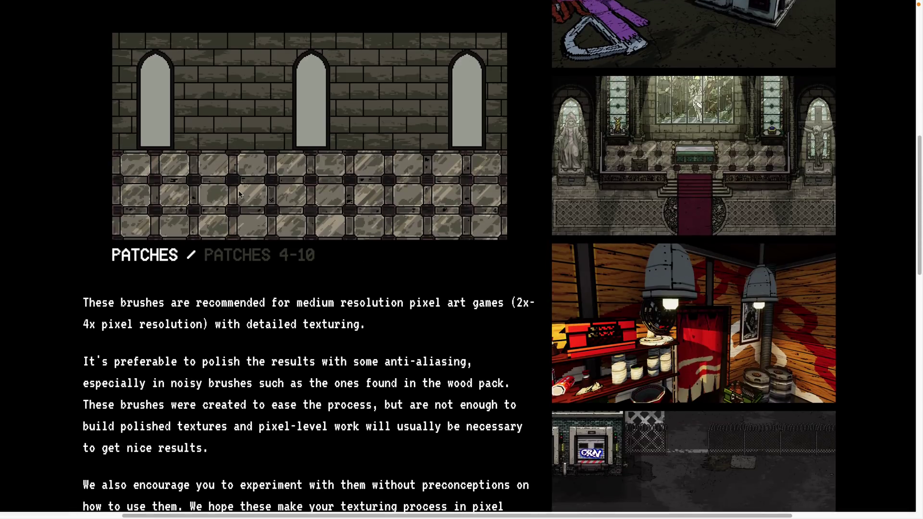
scroll(239, 194, up, 1)
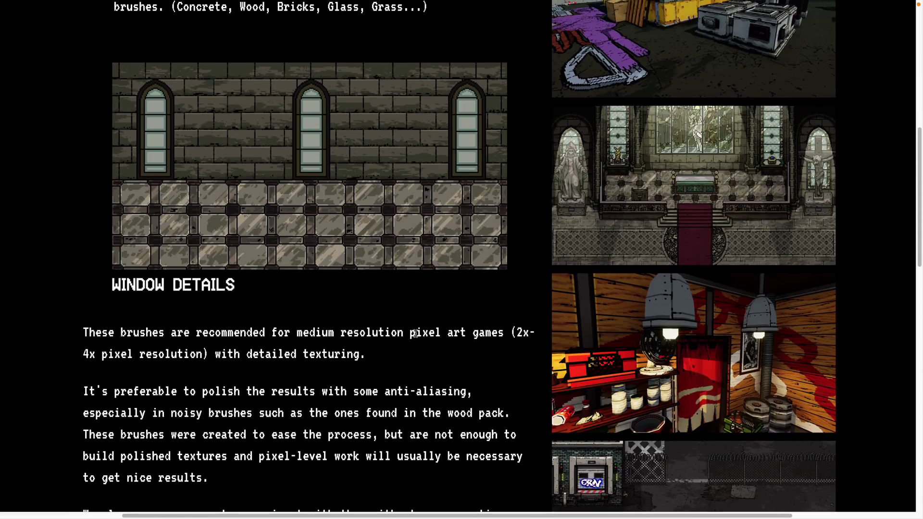
scroll(415, 333, down, 3)
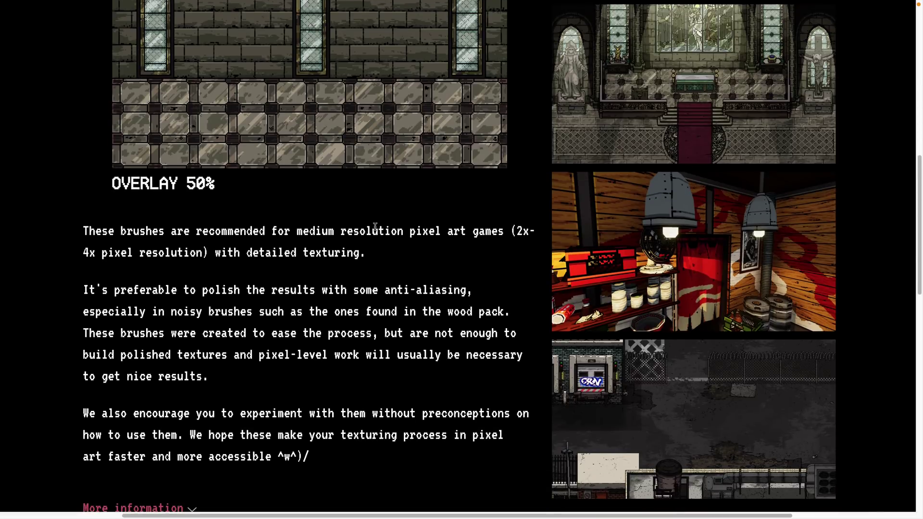
scroll(372, 221, down, 3)
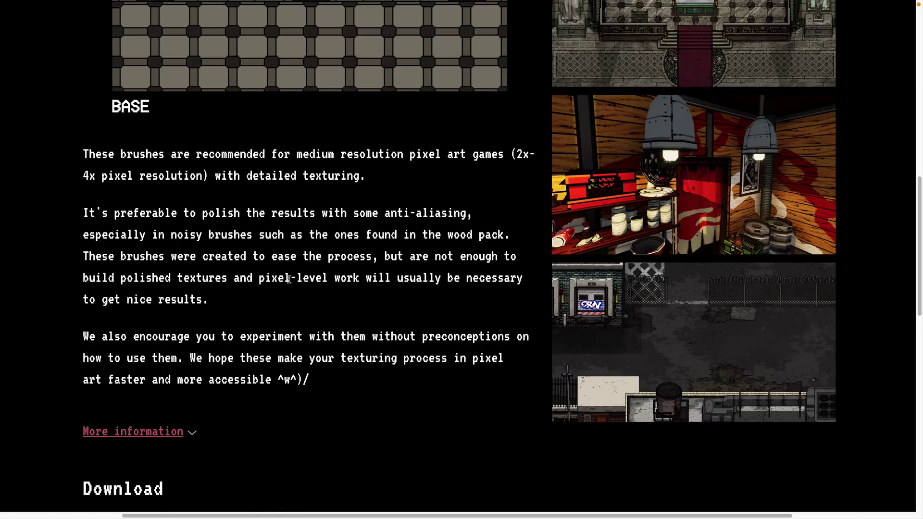
scroll(289, 279, down, 1)
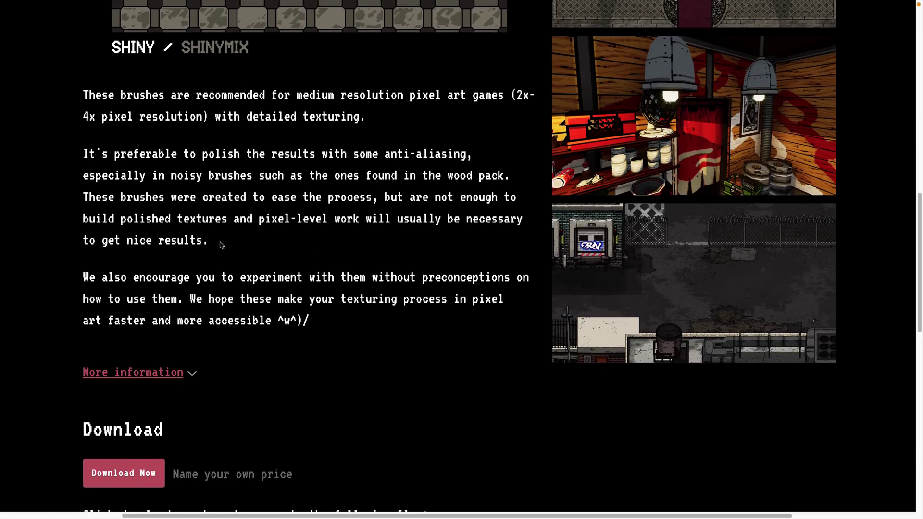
scroll(221, 246, down, 1)
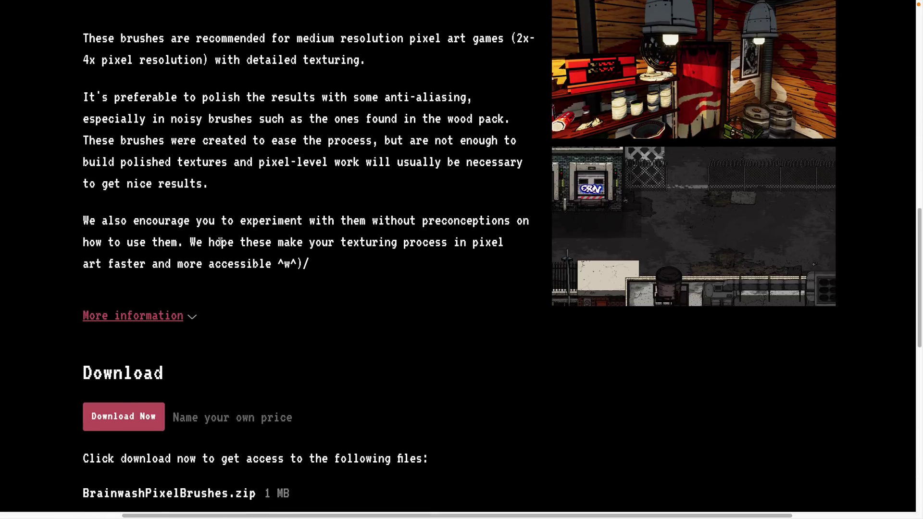
scroll(221, 243, down, 4)
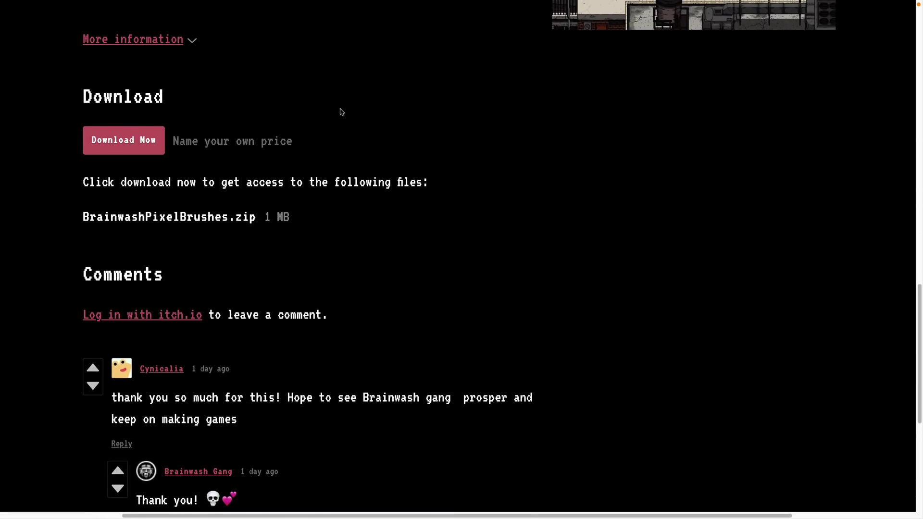
- Go back to Brainwash Gang, open Friends Killing Friends, and scroll to its 49 MB download
scroll(340, 111, up, 8)
key(alt+Left)
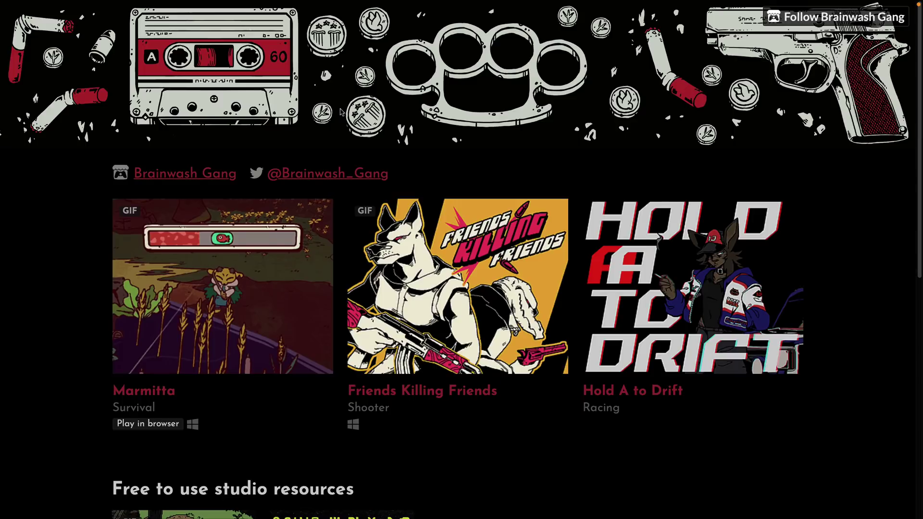
mouse_move(268, 270)
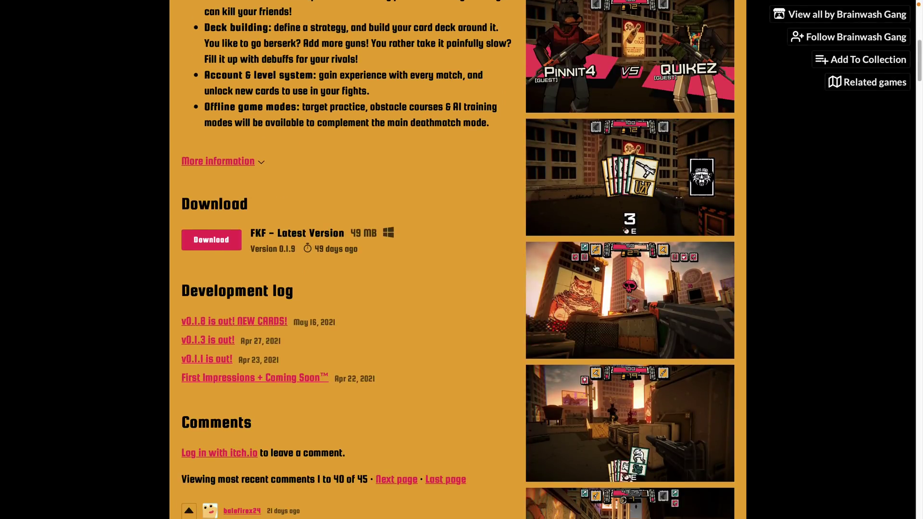
scroll(592, 317, down, 2)
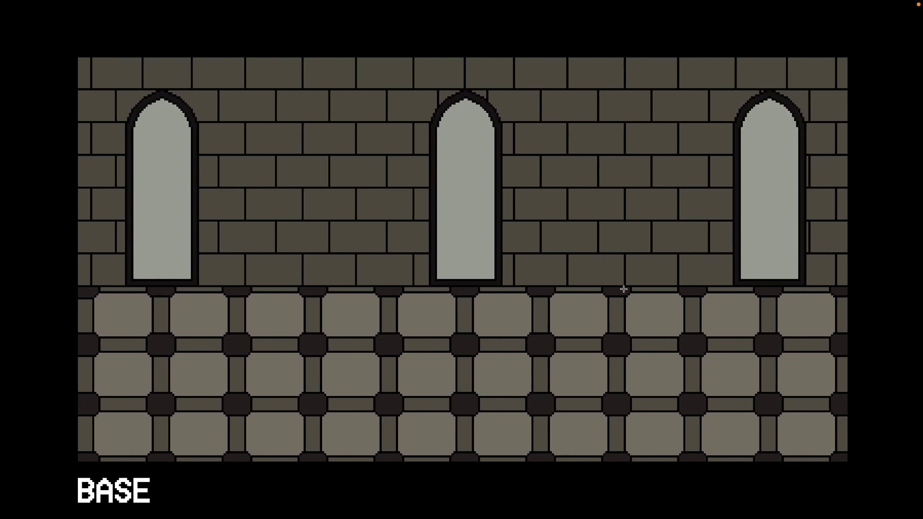
- Step through the GLASSMIX, SHINYMIX, BUBBLEMIX and NOISEMIX example previews in Quick Look
mouse_move(472, 303)
key(Right)
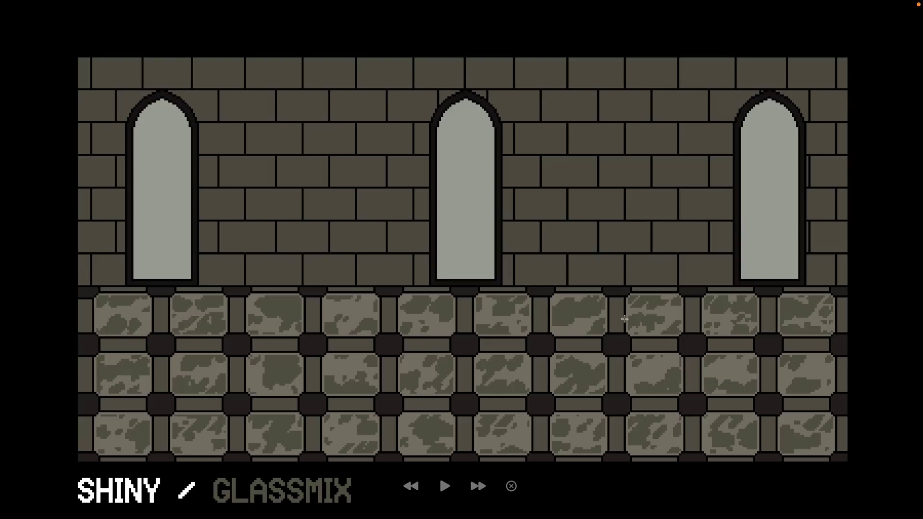
key(Right)
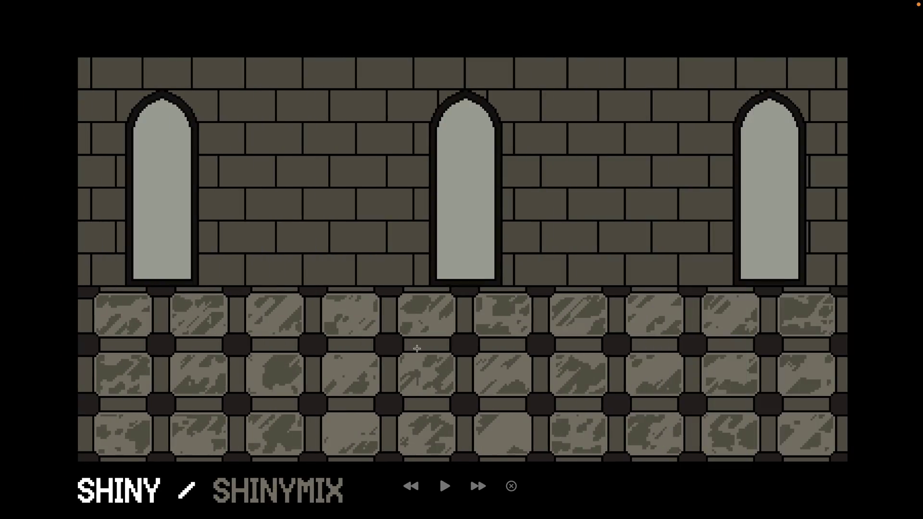
key(Right)
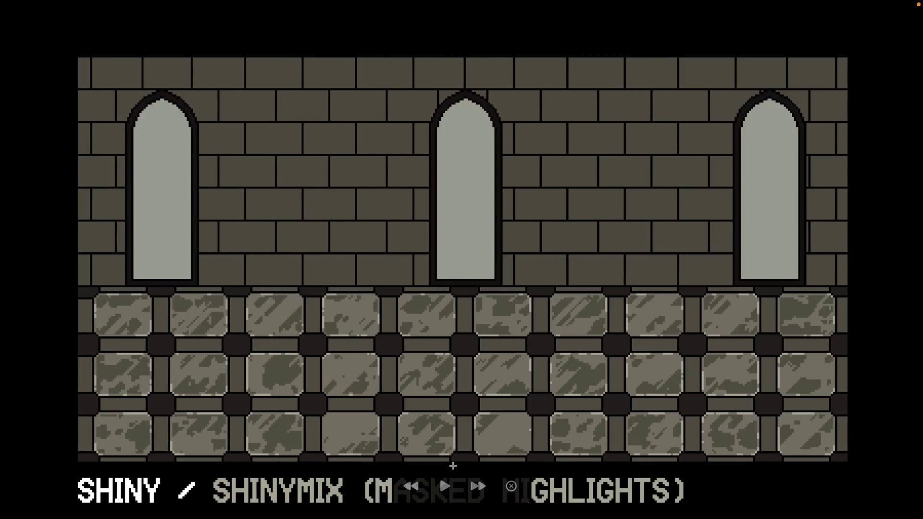
key(Right)
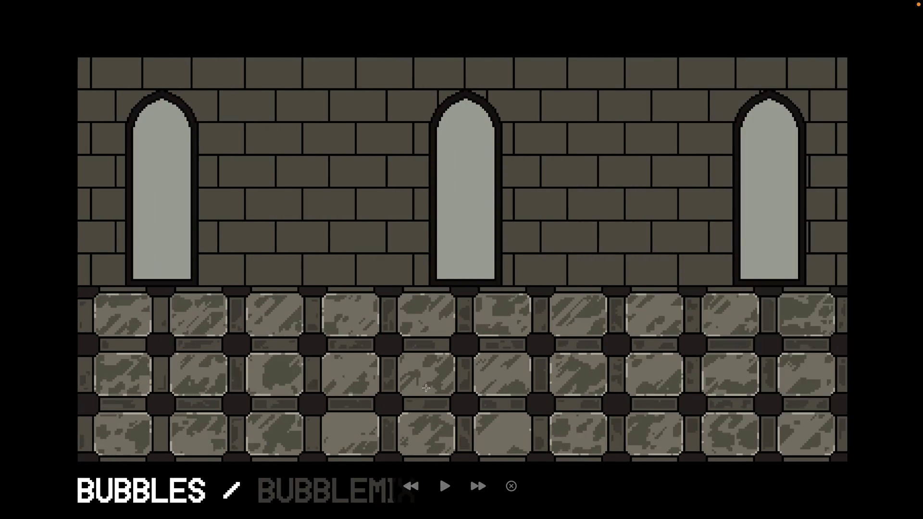
key(Right)
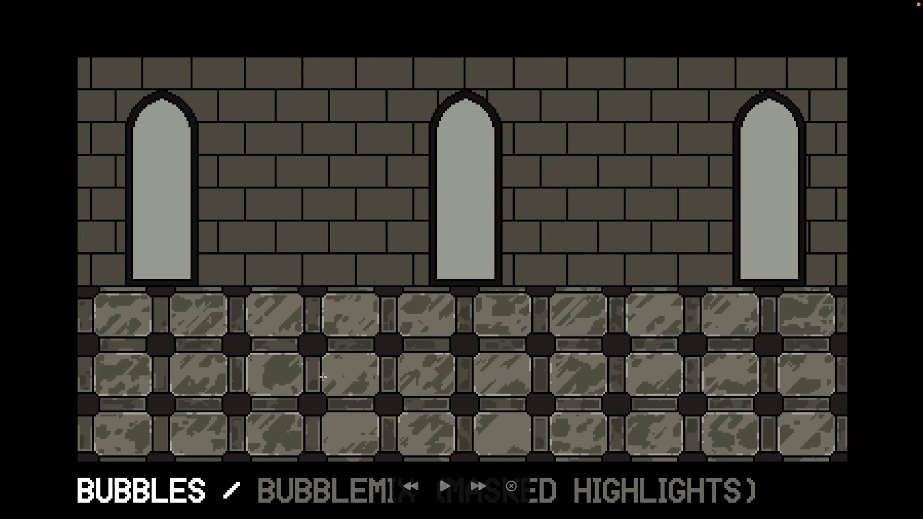
key(Right)
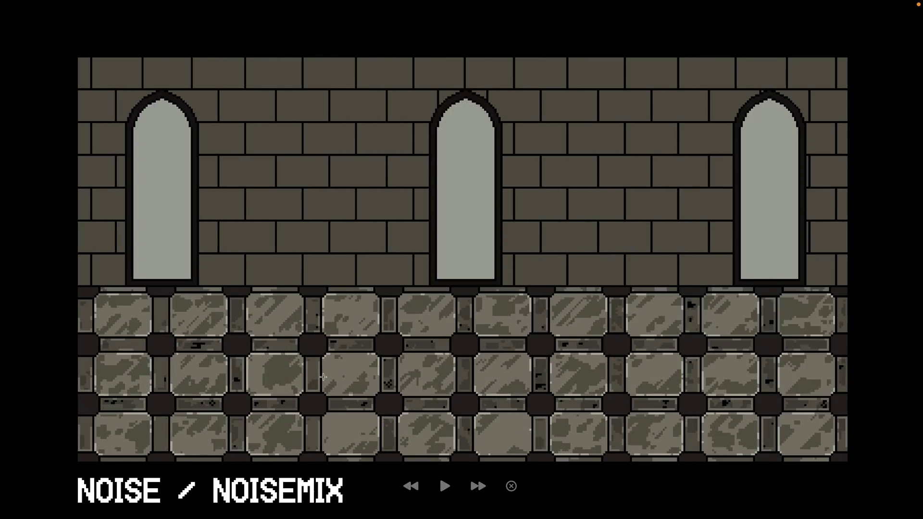
key(Right)
key(Right)
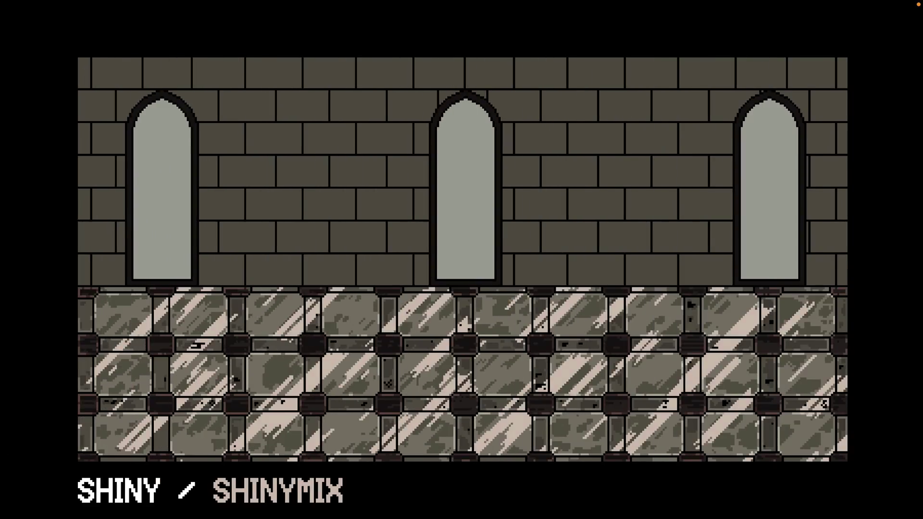
- Continue through the OVERLAY 50%, BORDER DIRT, NOISE MIX and WINDOW DETAILS examples to SHADOWS
key(Right)
key(Left)
key(Right)
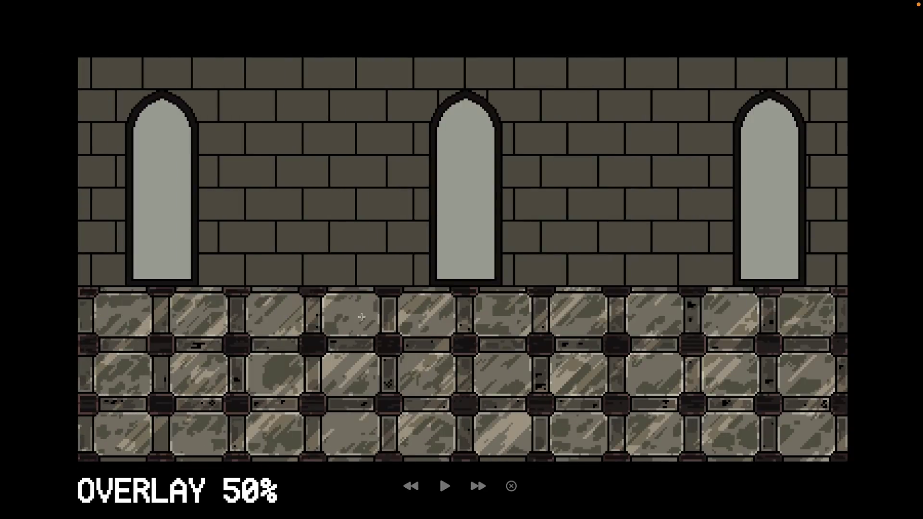
key(Right)
key(Right)
key(Right)
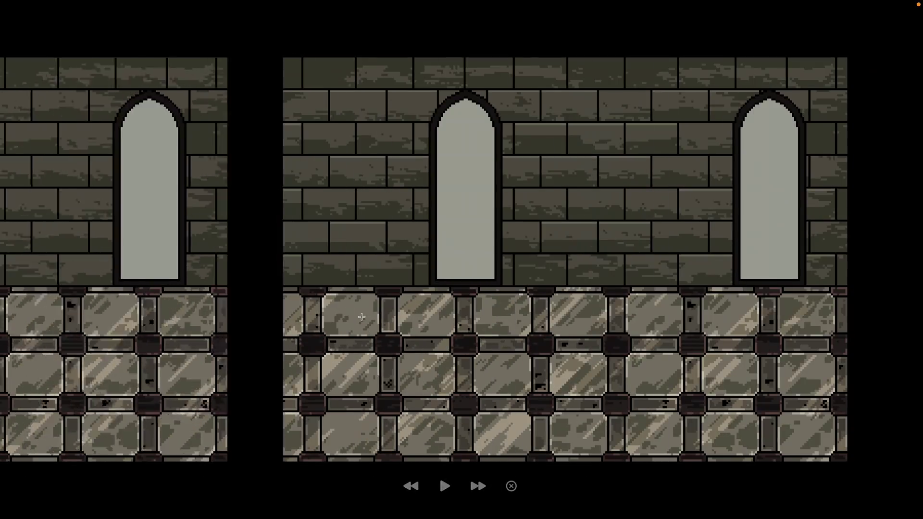
key(Right)
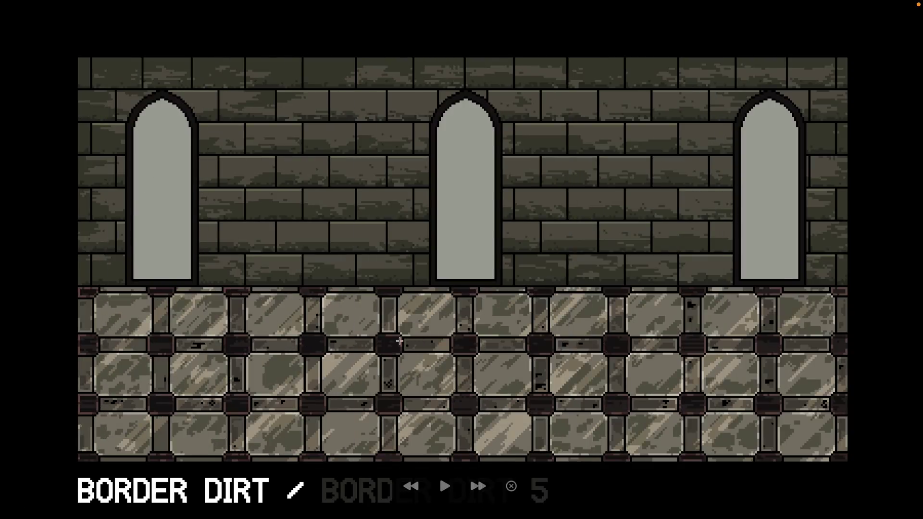
key(Right)
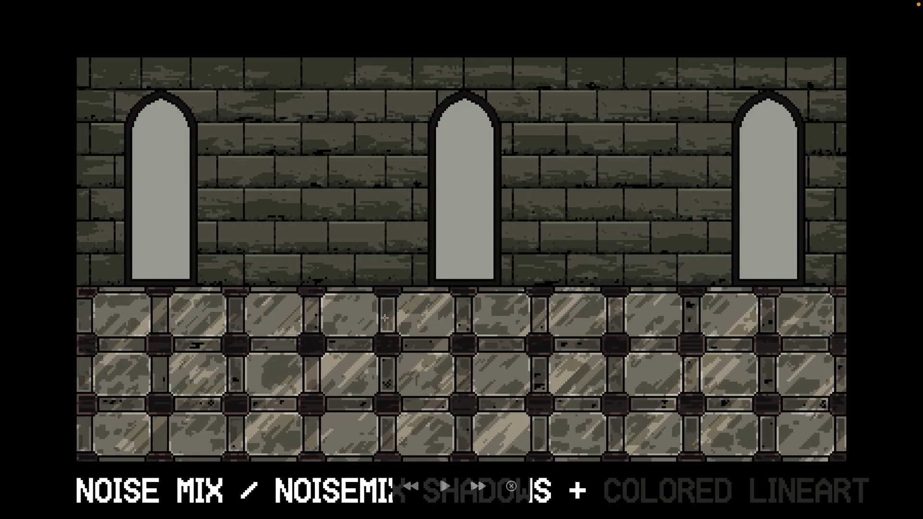
key(Right)
key(Right)
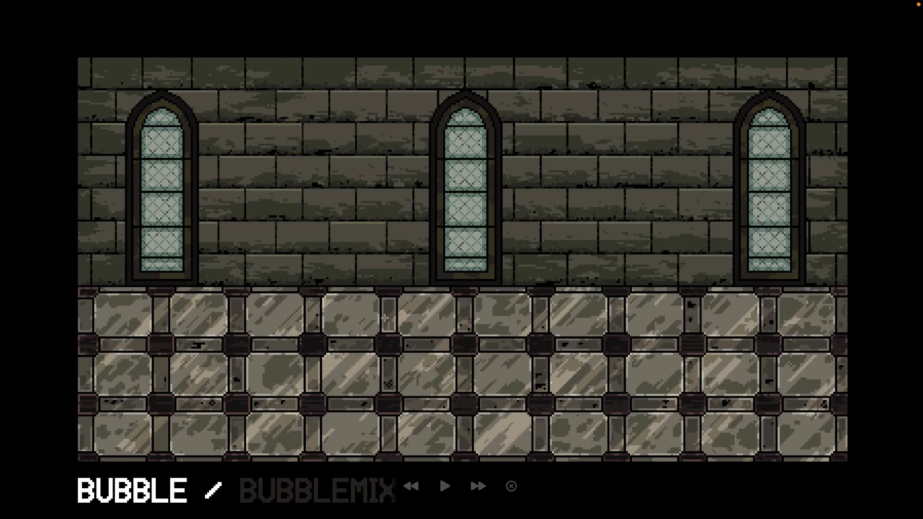
key(Right)
key(Right)
key(Right)
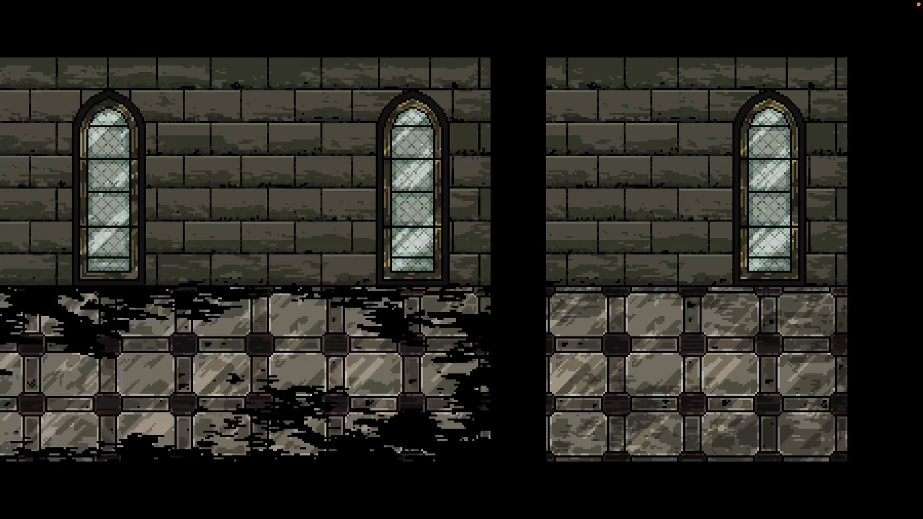
key(Left)
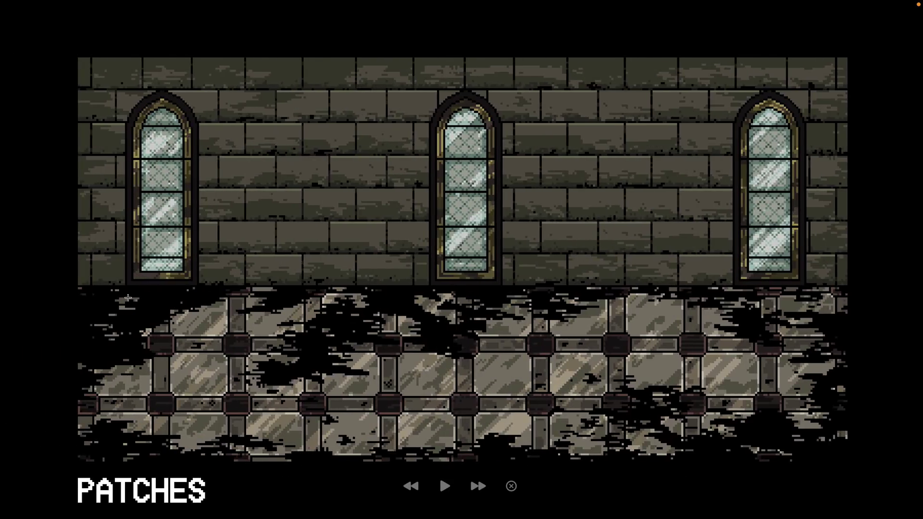
key(Right)
key(Right)
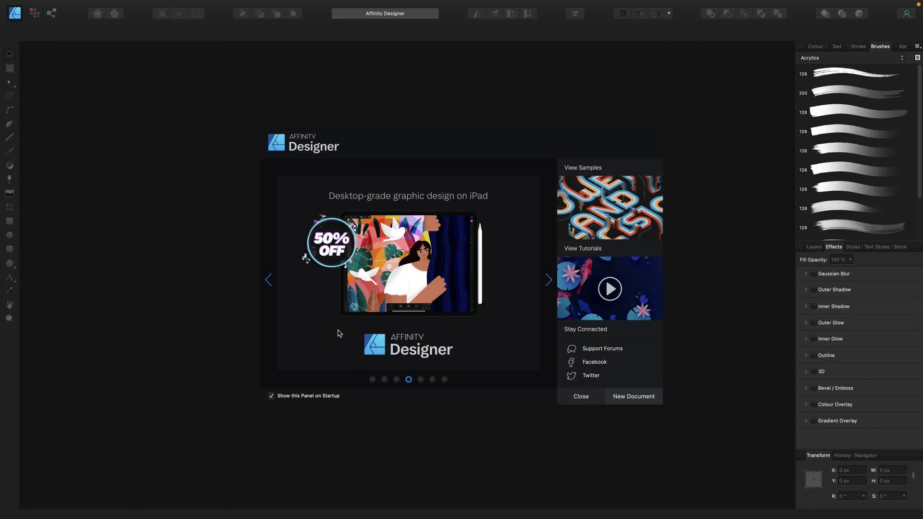
- Create a new document with page width and height both set to 256 px
click(621, 402)
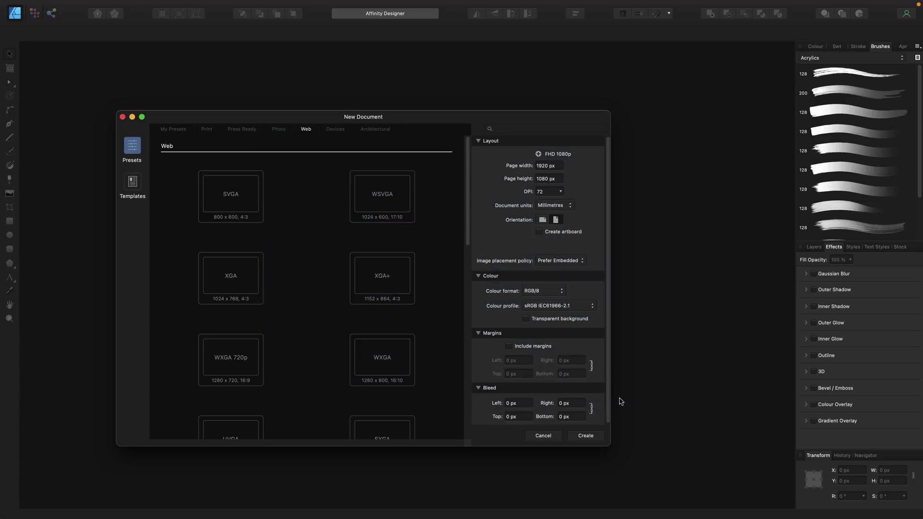
click(543, 167)
text(256)
key(Tab)
text(2)
key(Return)
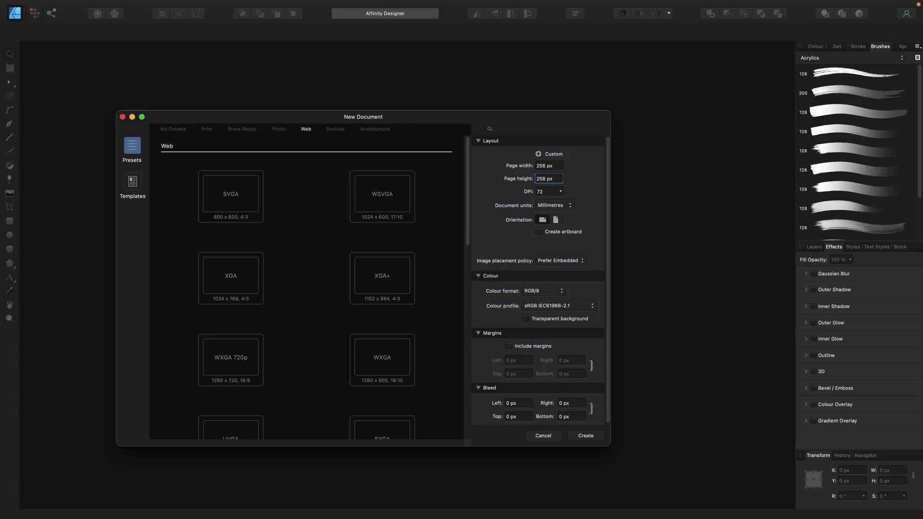
key(Return)
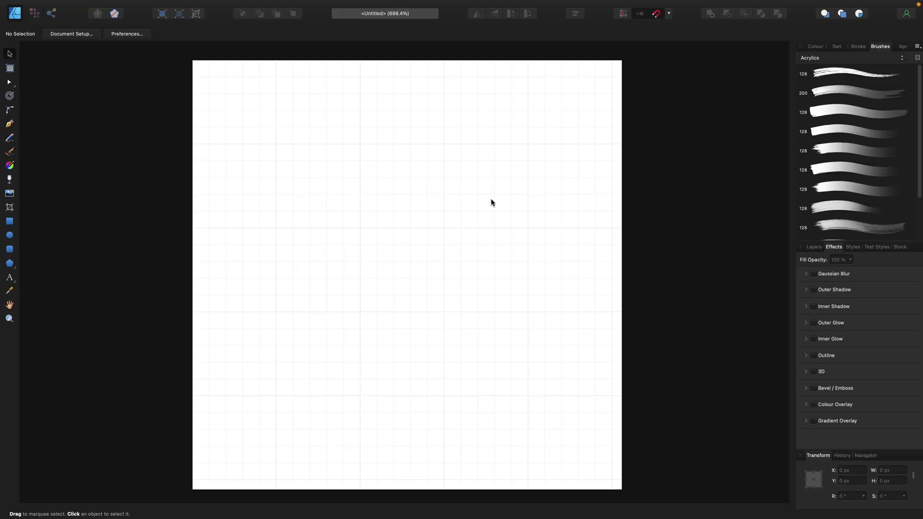
- Look over the Select menu without using it, then switch to the Pixel persona
mouse_move(400, 1)
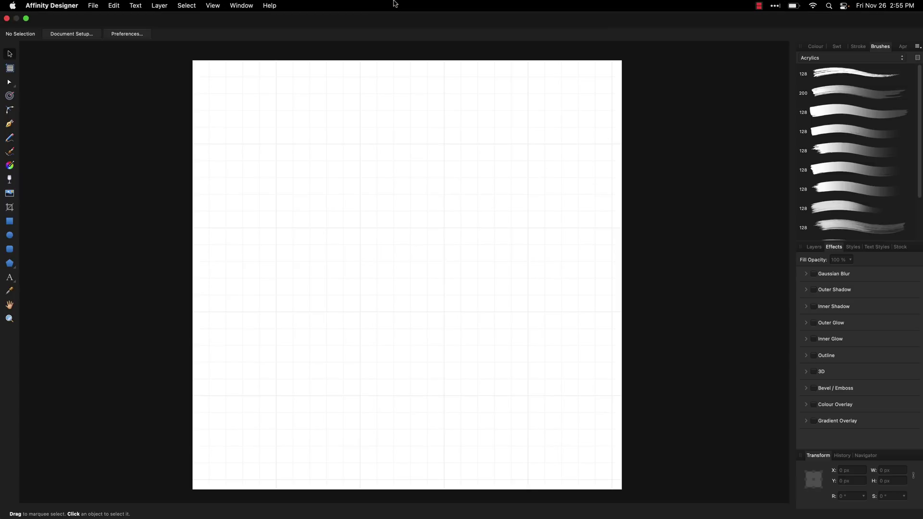
click(186, 6)
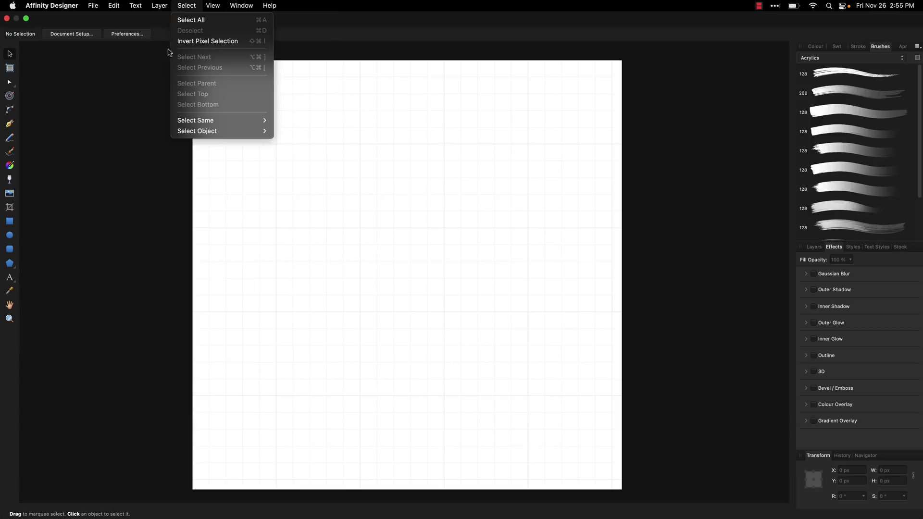
click(120, 131)
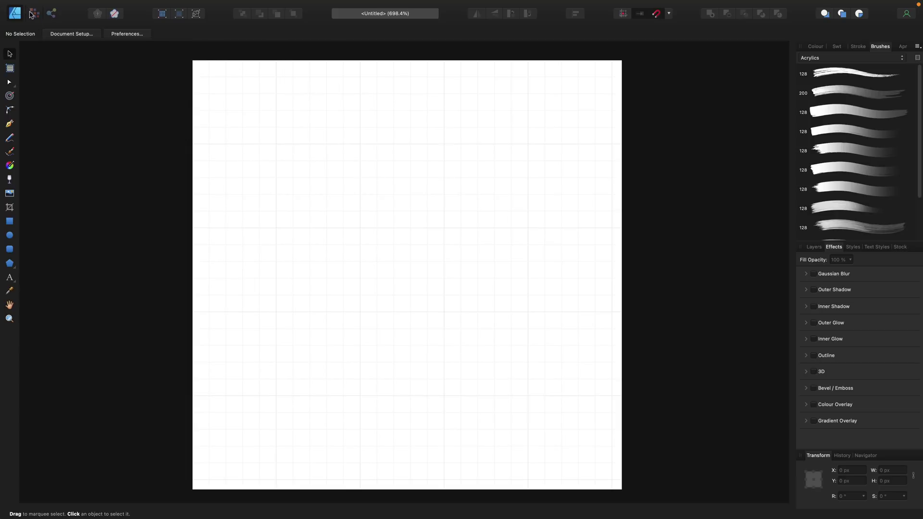
click(33, 14)
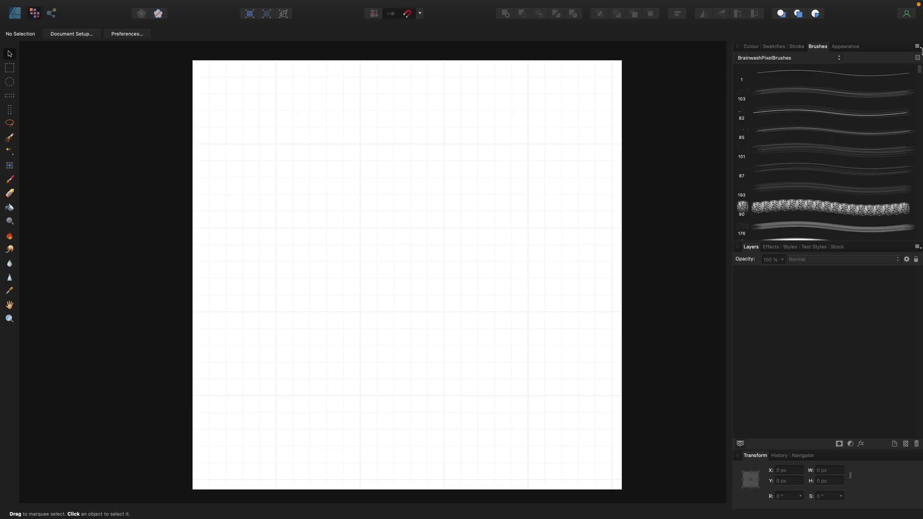
- Start Import Brushes and browse into the BrainwashPixelBrushes folder in Downloads
click(918, 47)
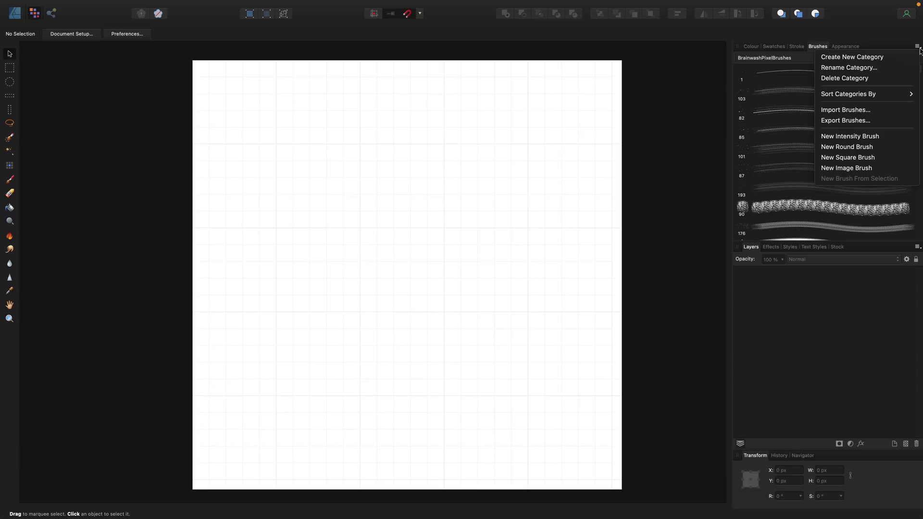
click(861, 110)
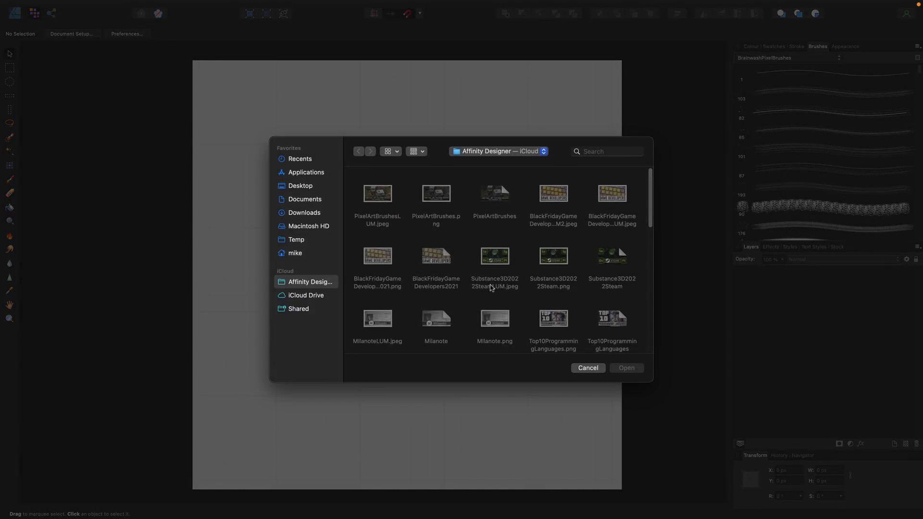
click(307, 212)
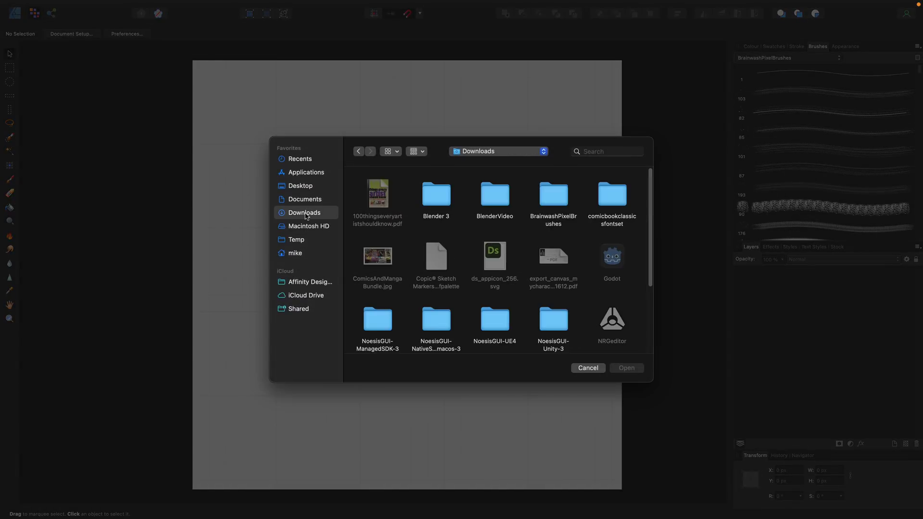
click(559, 197)
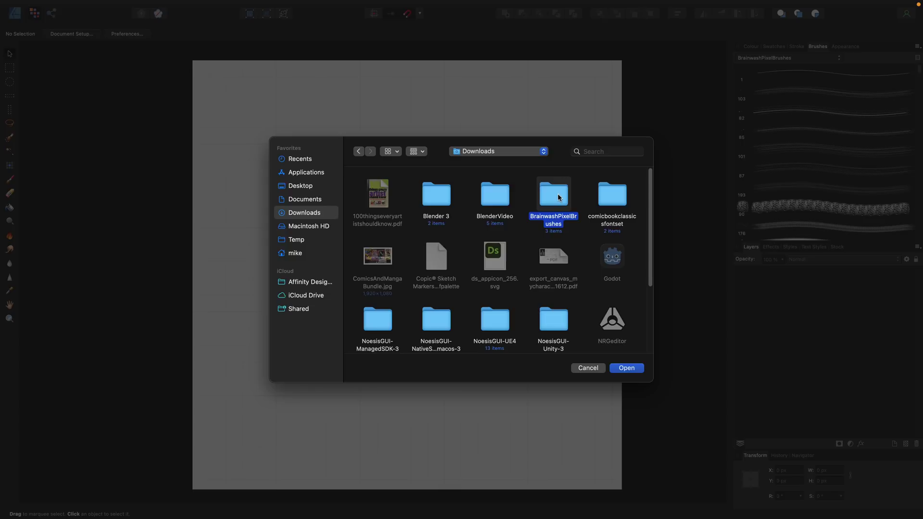
double_click(559, 197)
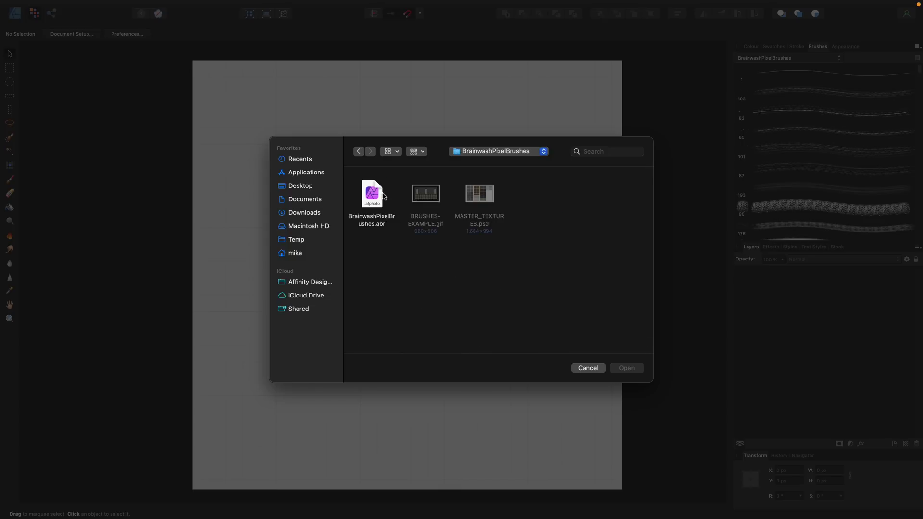
- Cancel the import and select the Paint Brush tool with the 64 px brush
click(588, 368)
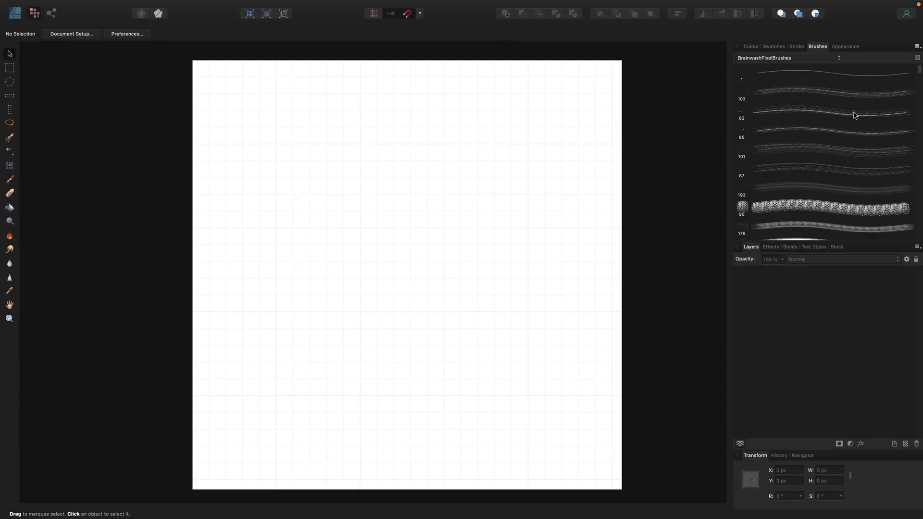
scroll(792, 93, down, 5)
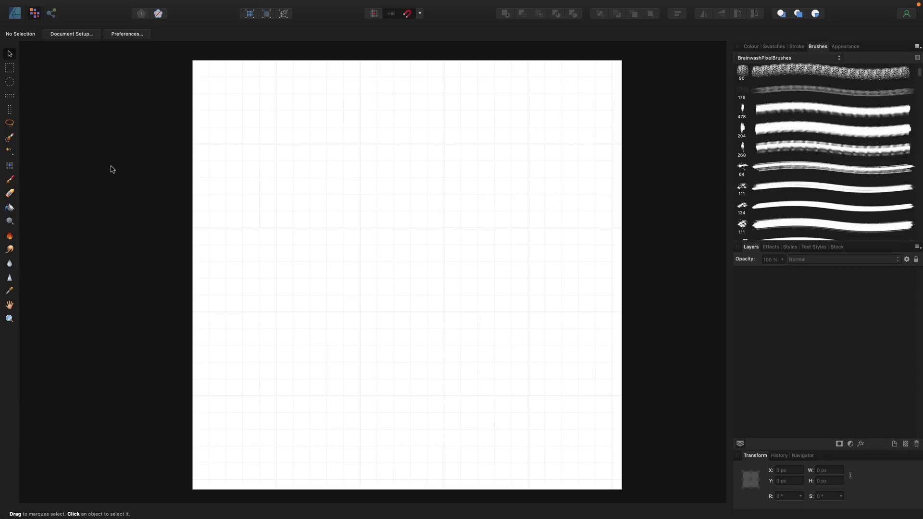
click(12, 177)
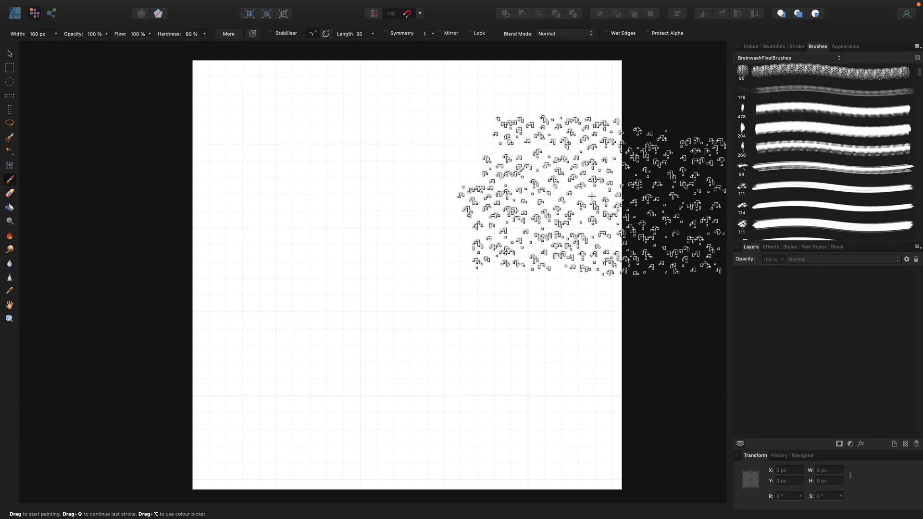
click(802, 163)
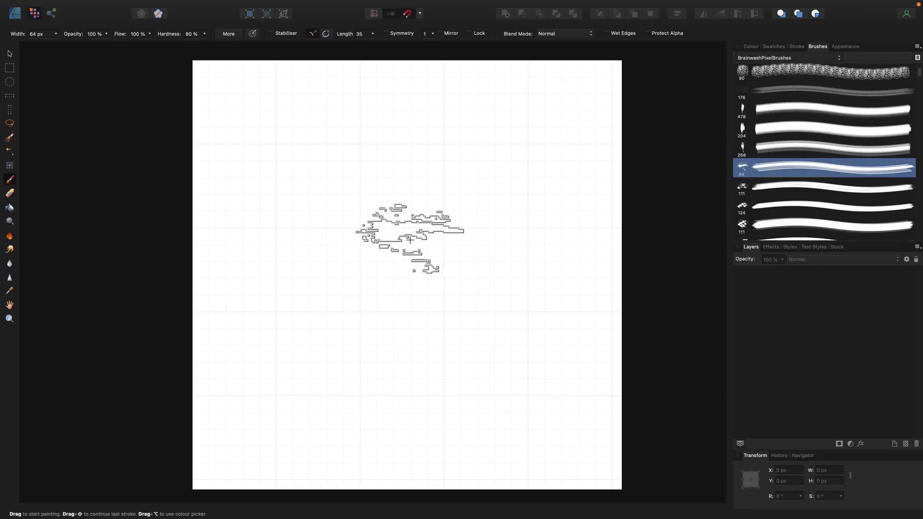
- Paint a test blotch and dirt dabs, undo them, then stamp one more test dab
mouse_move(569, 124)
mouse_down()
mouse_move(541, 239)
mouse_move(581, 143)
mouse_move(479, 219)
mouse_move(484, 194)
mouse_move(488, 259)
mouse_up()
click(277, 116)
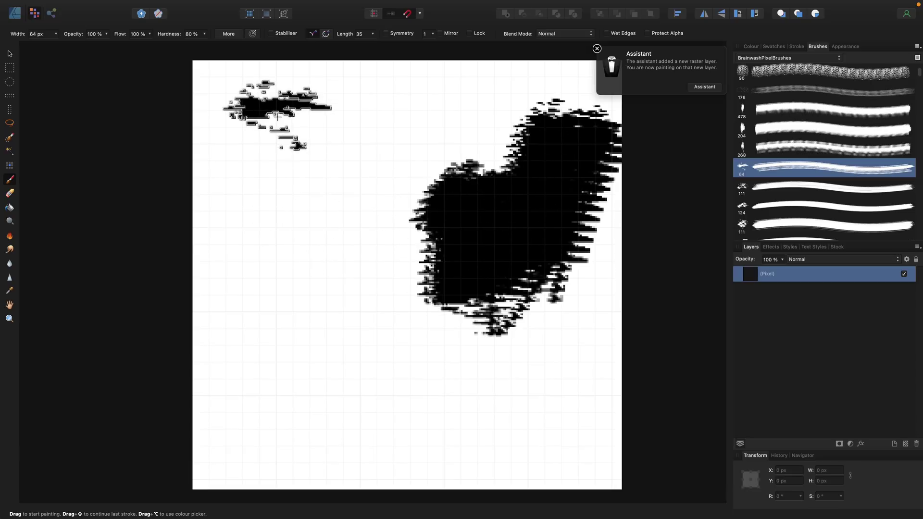
click(300, 276)
click(339, 374)
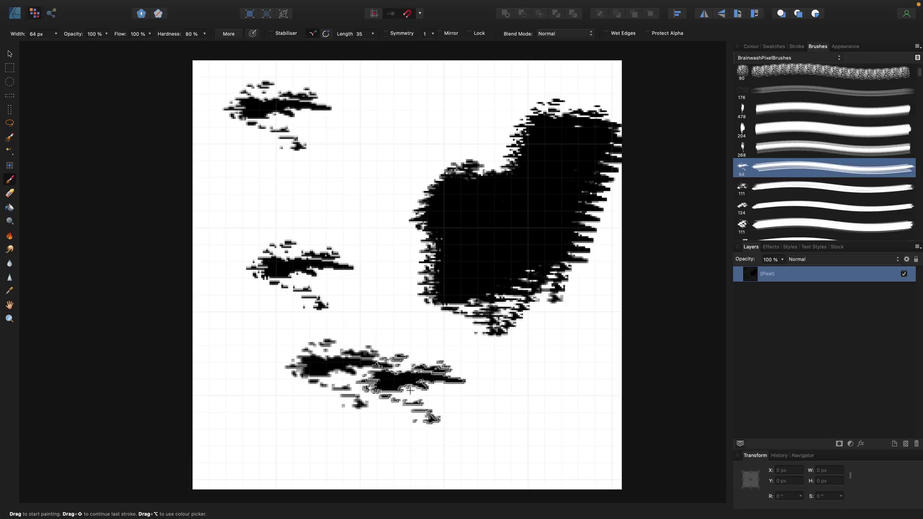
click(508, 411)
key(super+z)
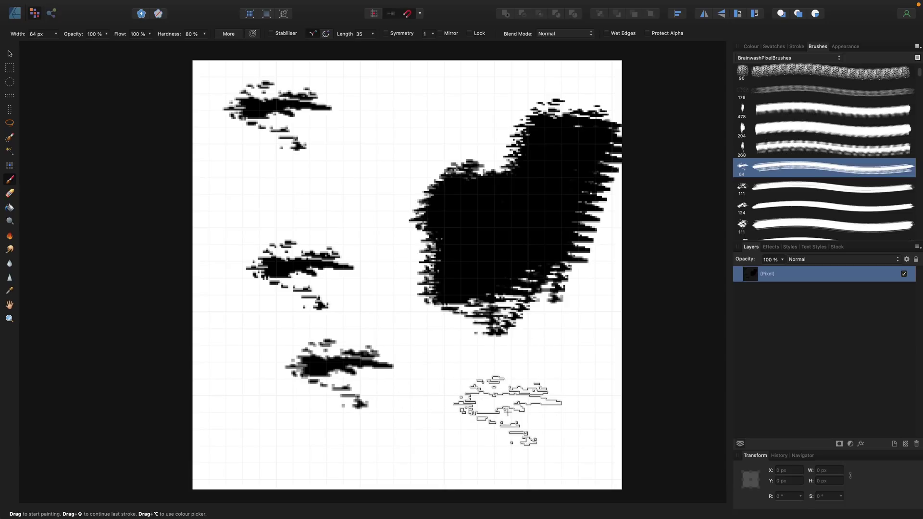
key(super+shift+z)
key(super+z)
key(super+z)
key(super+z)
key(super+z)
key(super+z)
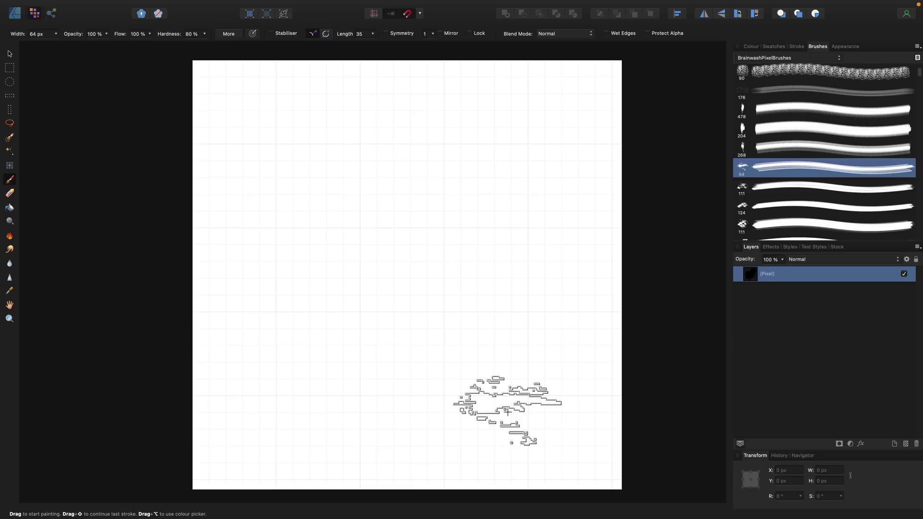
click(508, 411)
- Undo the test dab, switch to the 1 px brush, and draw a small loop
key(super+z)
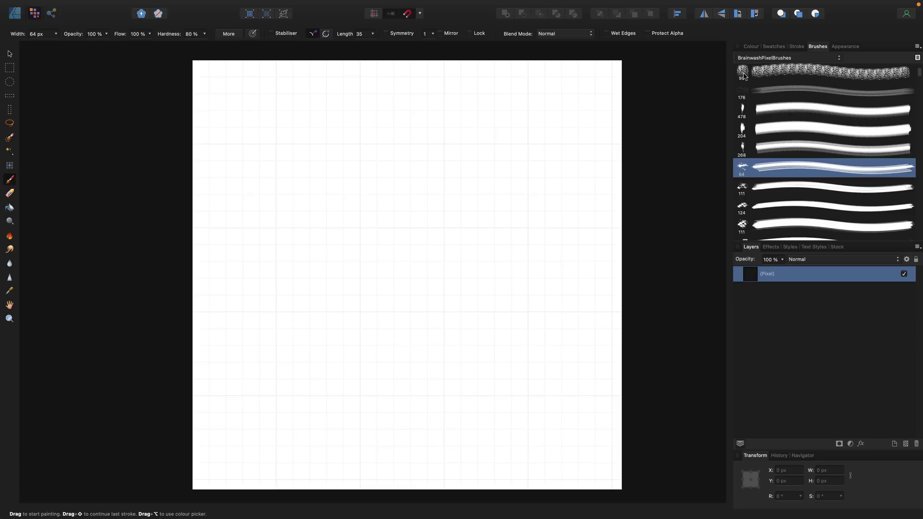
scroll(742, 82, up, 3)
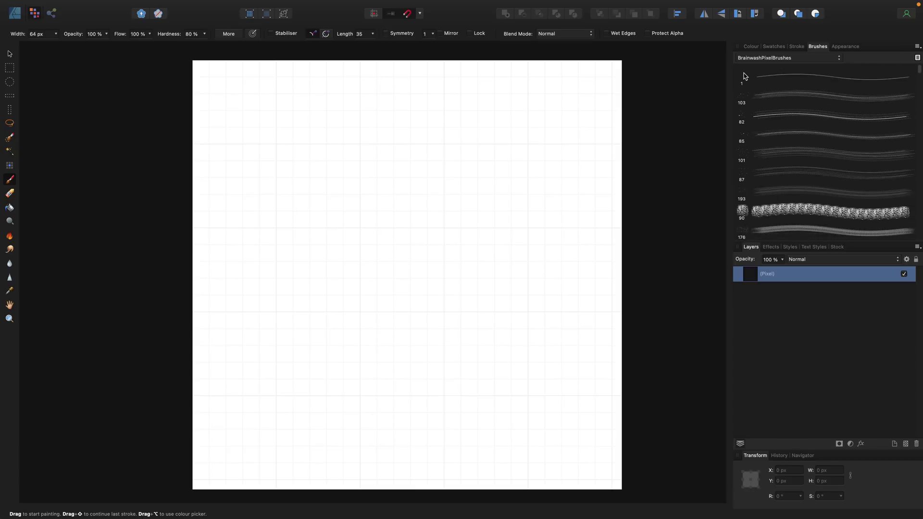
click(742, 85)
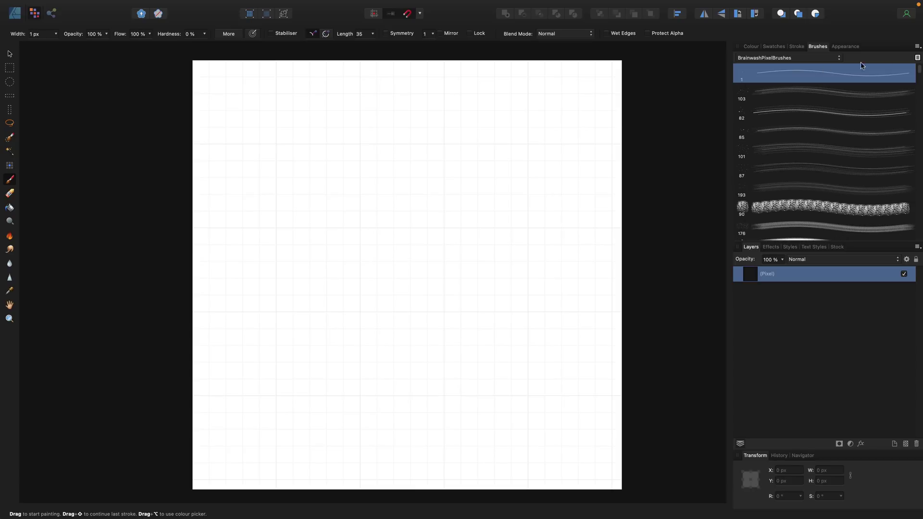
scroll(449, 212, up, 10)
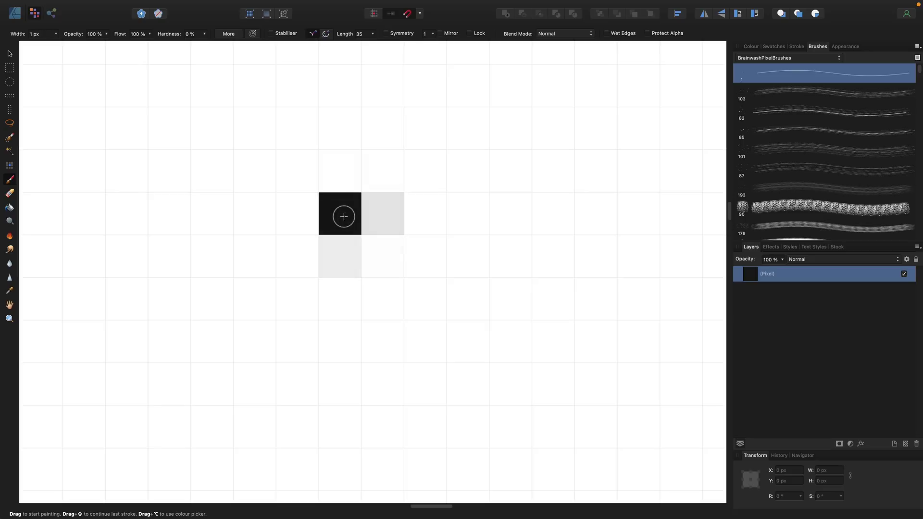
mouse_move(343, 217)
mouse_down()
mouse_move(373, 214)
mouse_move(490, 157)
mouse_move(535, 176)
mouse_move(560, 245)
mouse_move(549, 312)
mouse_move(421, 422)
mouse_move(245, 437)
mouse_move(166, 371)
mouse_move(225, 266)
mouse_move(336, 221)
mouse_up()
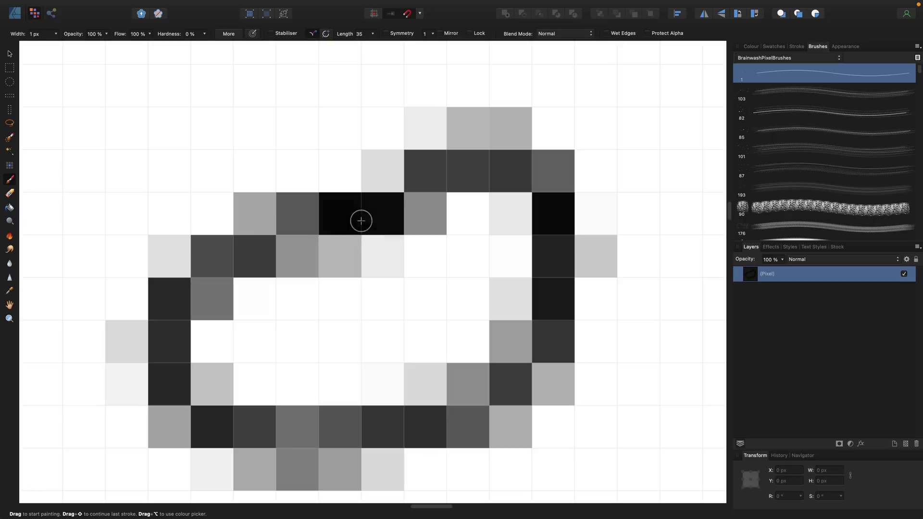
- Draw a larger crossed circle with inner lines beside the loop in 1 px strokes
scroll(396, 235, down, 10)
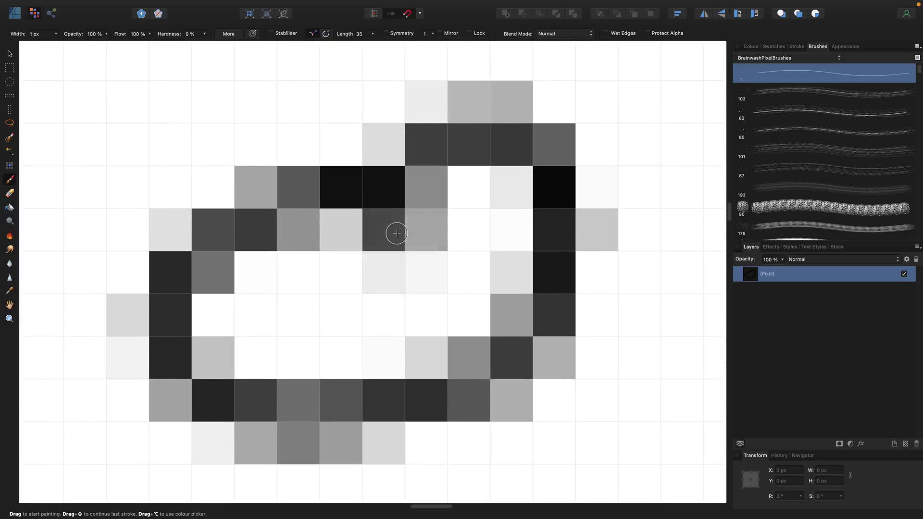
scroll(397, 234, down, 6)
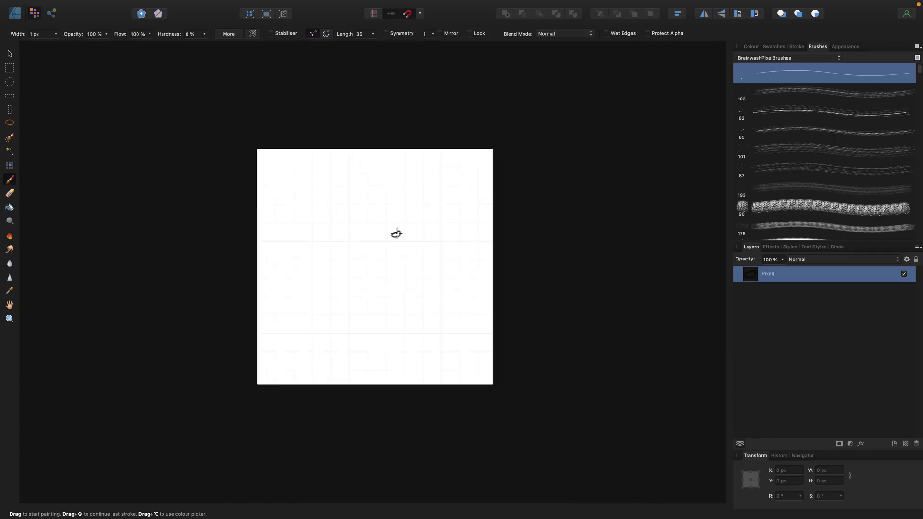
scroll(406, 238, up, 10)
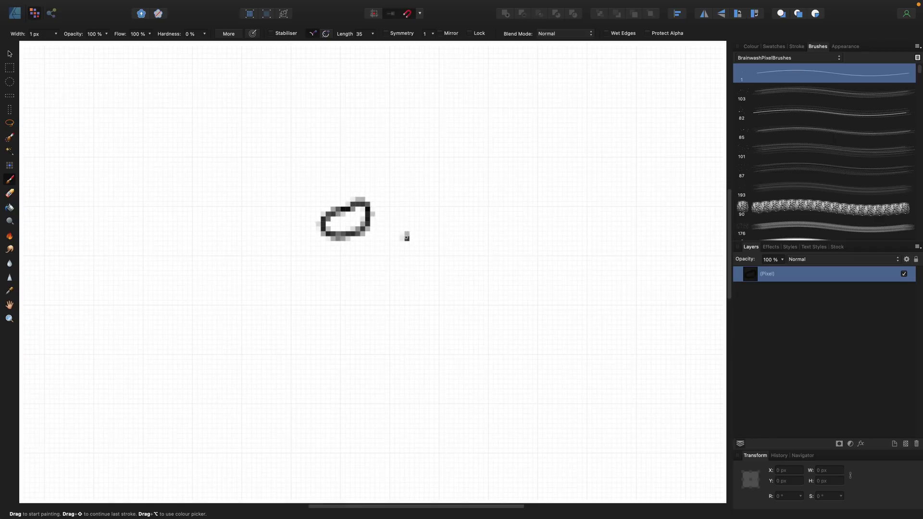
scroll(407, 238, up, 3)
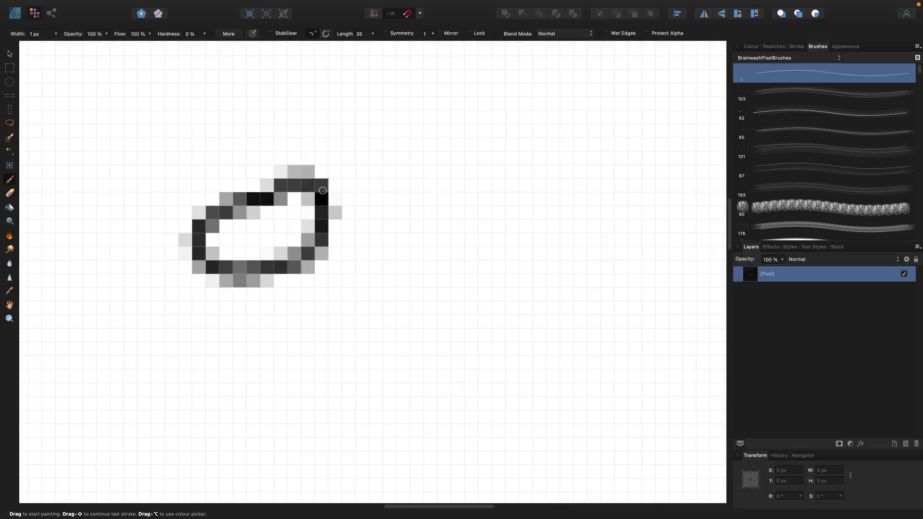
mouse_move(373, 219)
mouse_down()
mouse_move(476, 218)
mouse_move(454, 294)
mouse_move(403, 198)
mouse_move(385, 347)
mouse_move(366, 240)
mouse_move(417, 234)
mouse_up()
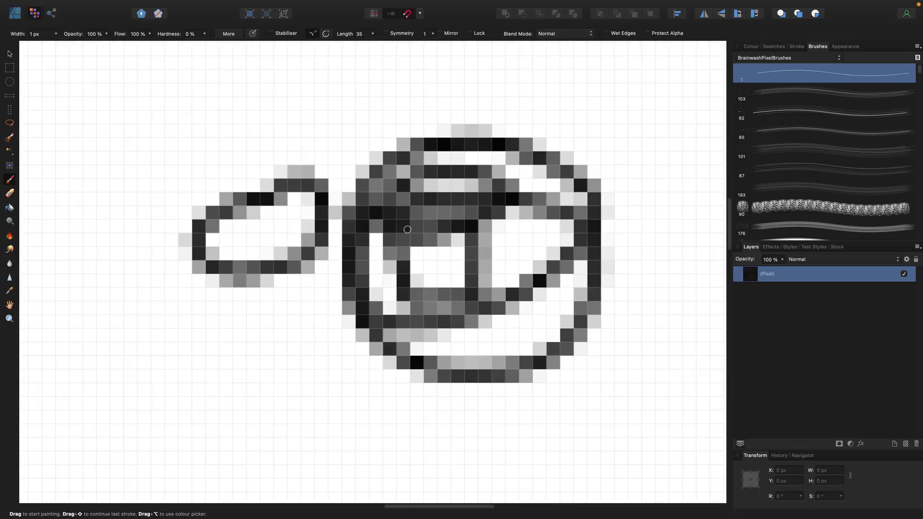
scroll(413, 232, down, 3)
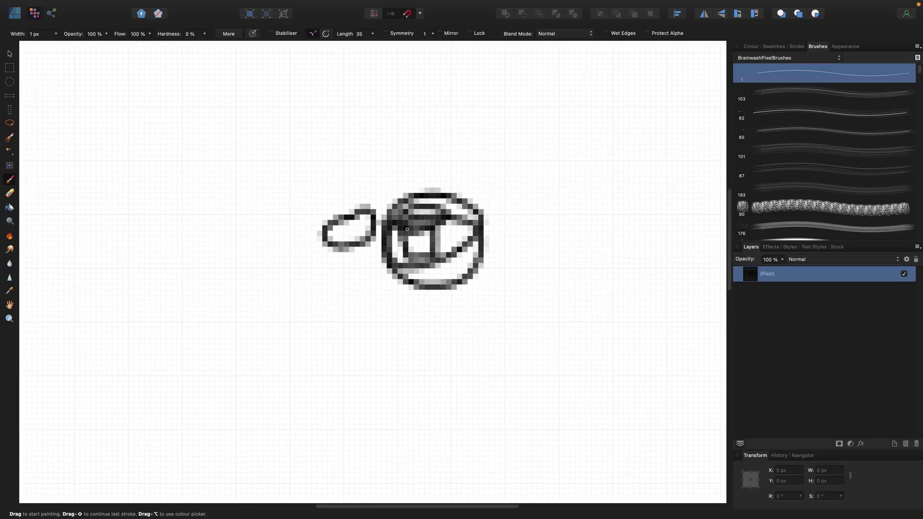
- Try scattering noise specks with the 103 px and 87 px noise brushes, undoing each
click(741, 96)
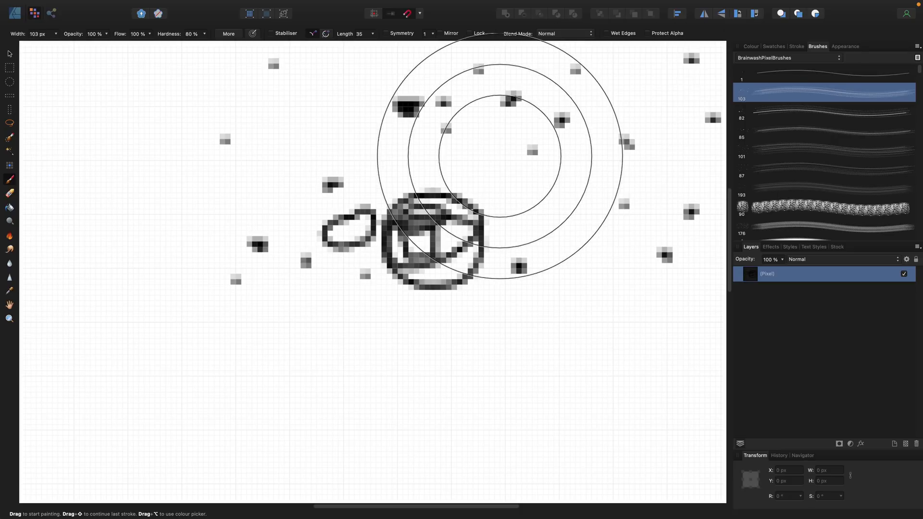
mouse_move(361, 243)
mouse_down()
mouse_move(522, 253)
mouse_move(403, 300)
mouse_move(535, 226)
mouse_up()
key(super+z)
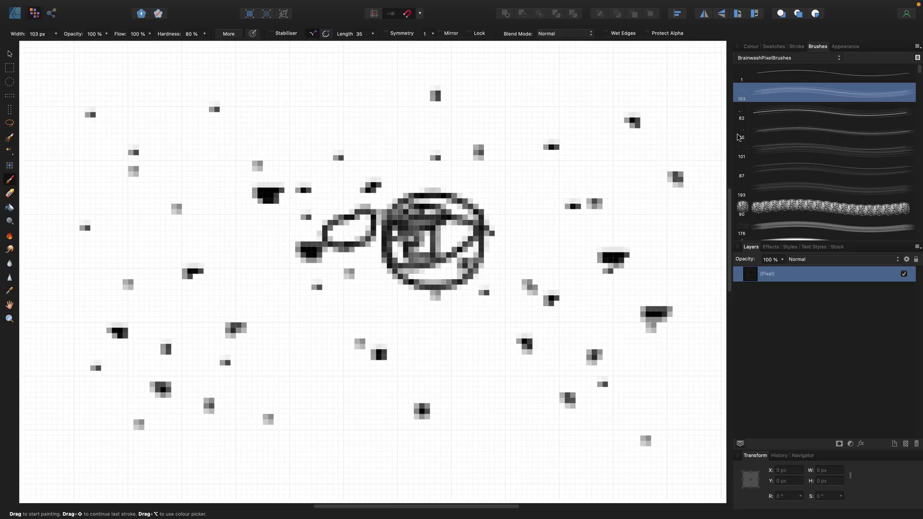
click(745, 175)
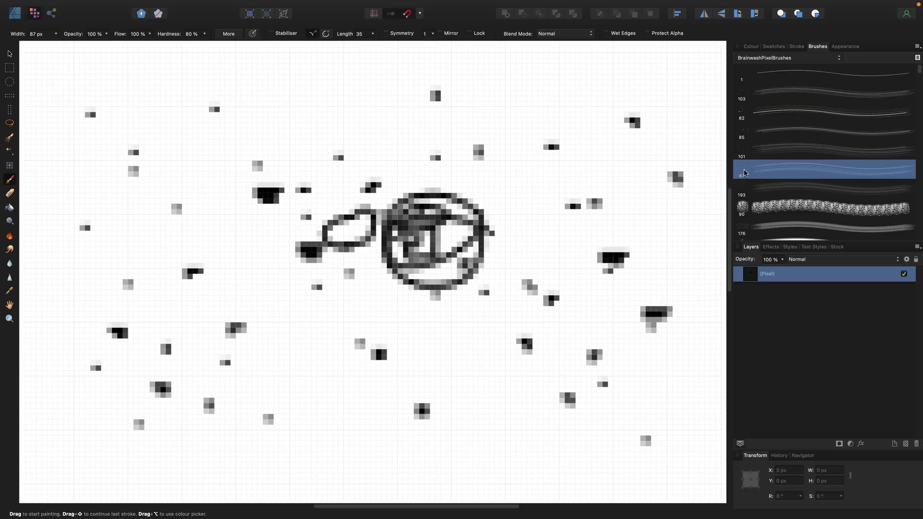
mouse_move(433, 250)
mouse_down()
mouse_move(452, 243)
mouse_move(464, 259)
mouse_up()
key(super+z)
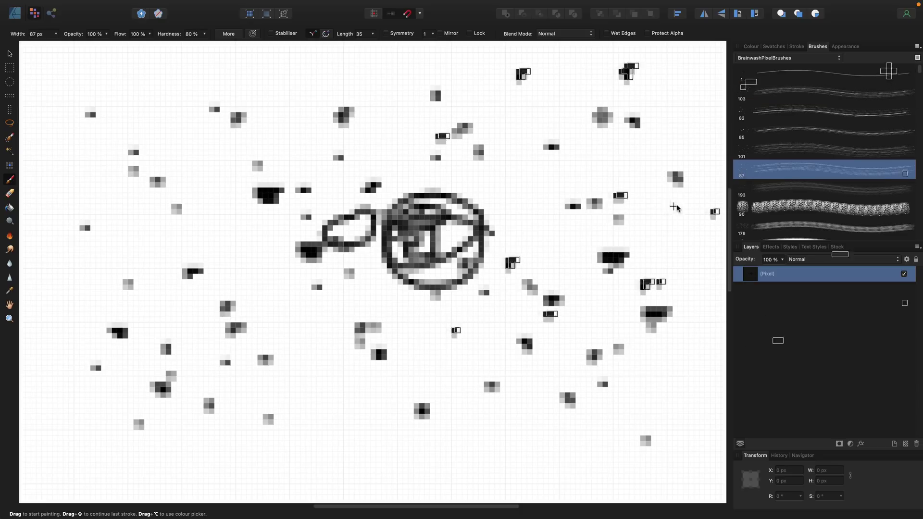
- Paint a dense dark noise patch over the drawing with the 90 px BoldNoise_1 brush
click(746, 208)
mouse_move(481, 240)
mouse_down()
mouse_move(529, 221)
mouse_move(674, 221)
mouse_move(444, 285)
mouse_up()
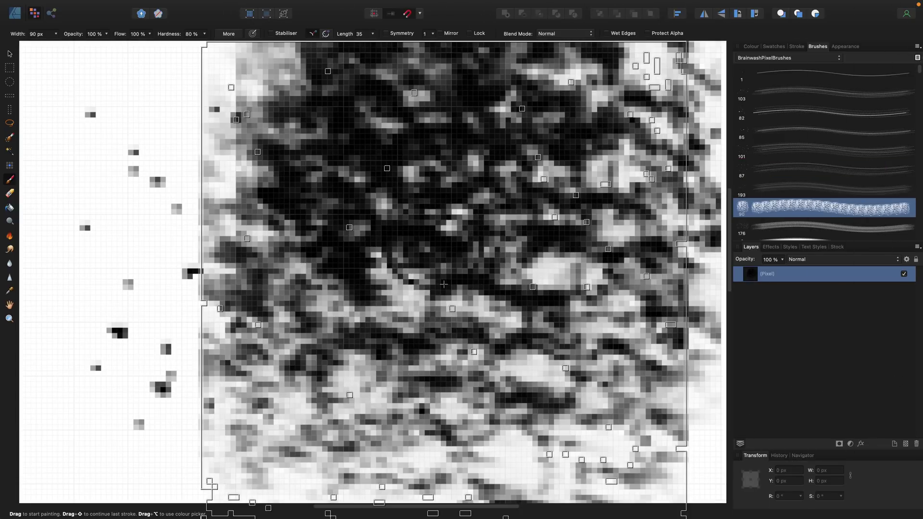
scroll(444, 284, down, 5)
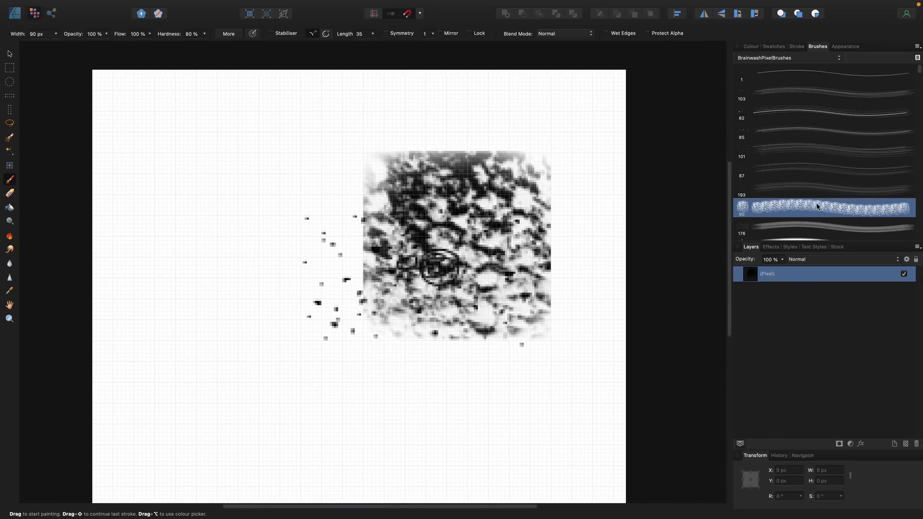
scroll(749, 233, down, 5)
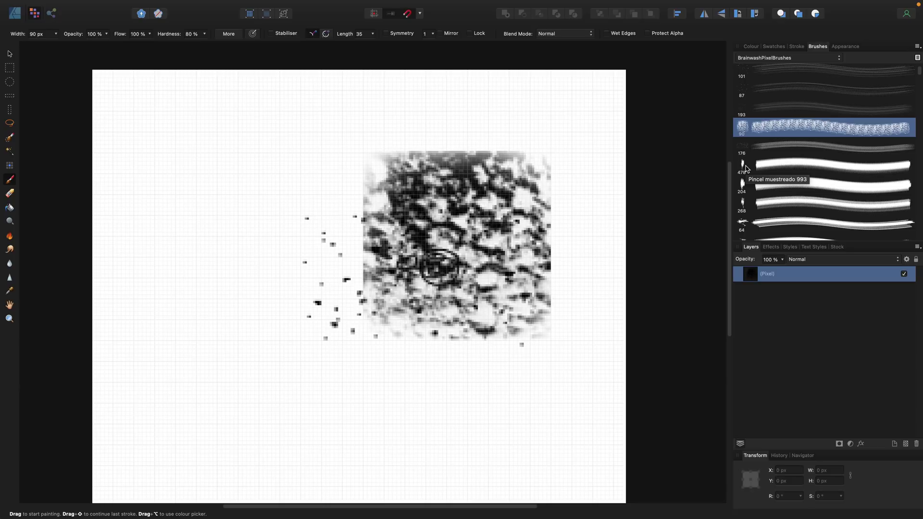
click(746, 169)
- Paint a huge black stroke with the 478 px brush, then undo it
mouse_move(336, 96)
mouse_down()
mouse_move(361, 223)
mouse_move(268, 243)
mouse_move(291, 263)
mouse_move(233, 330)
mouse_up()
scroll(290, 263, down, 2)
key(super+z)
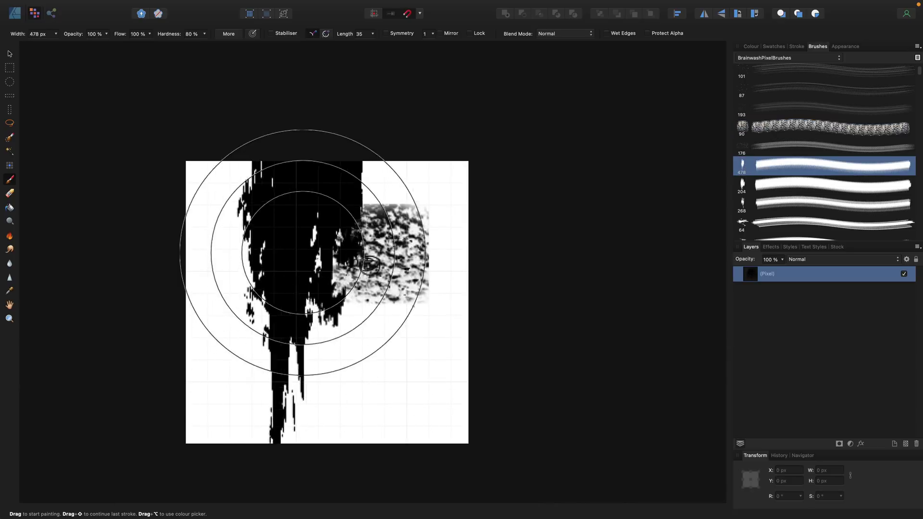
key(super+z)
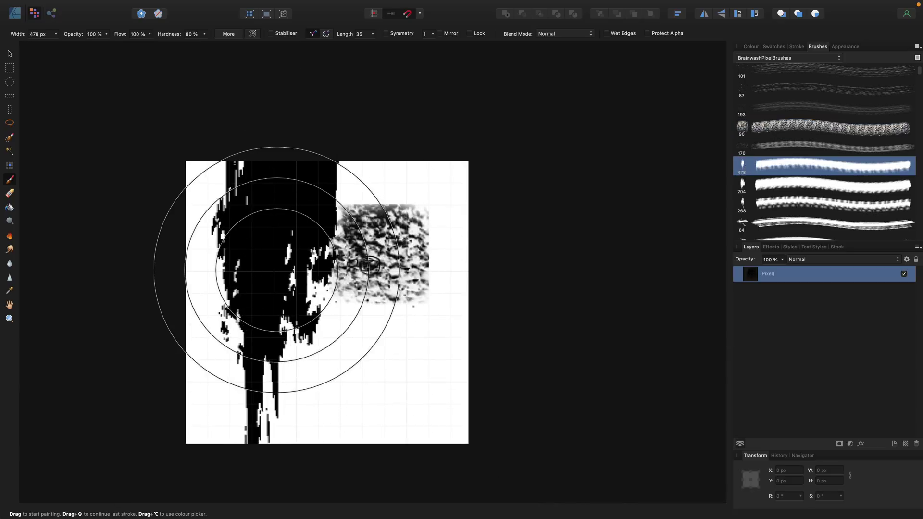
key(super+z)
- Paint a narrower black streak and a dripping dab at the canvas's left edge
mouse_move(278, 271)
mouse_down()
mouse_move(274, 301)
mouse_move(319, 340)
mouse_move(308, 337)
mouse_move(327, 339)
mouse_up()
key(super+z)
mouse_move(264, 214)
mouse_down()
mouse_move(260, 375)
mouse_move(266, 291)
mouse_up()
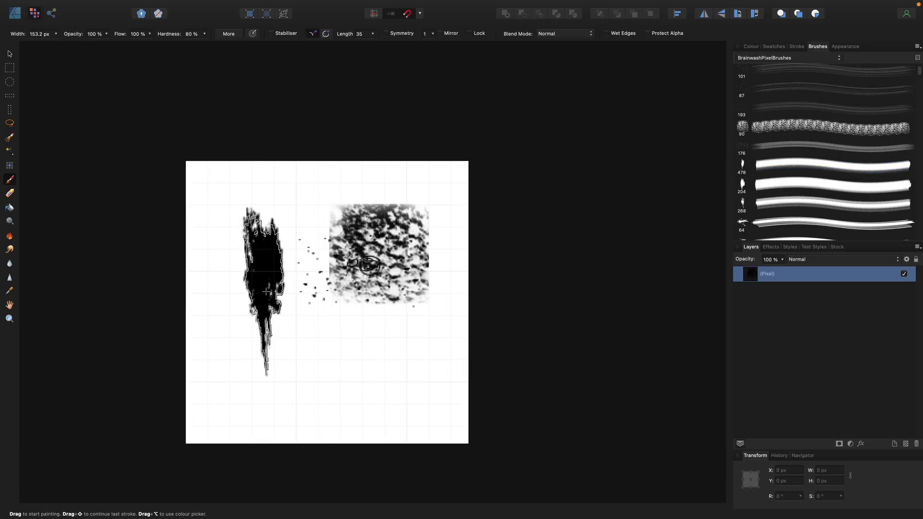
click(223, 226)
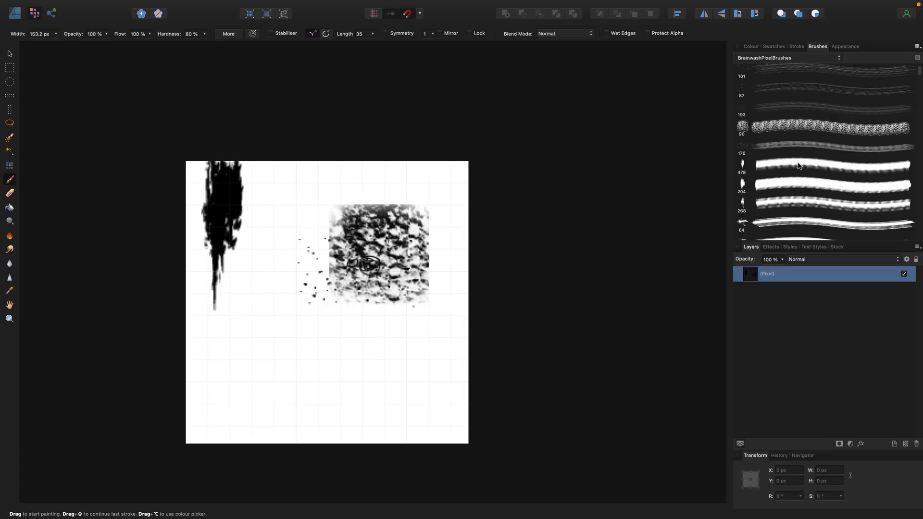
scroll(773, 202, down, 5)
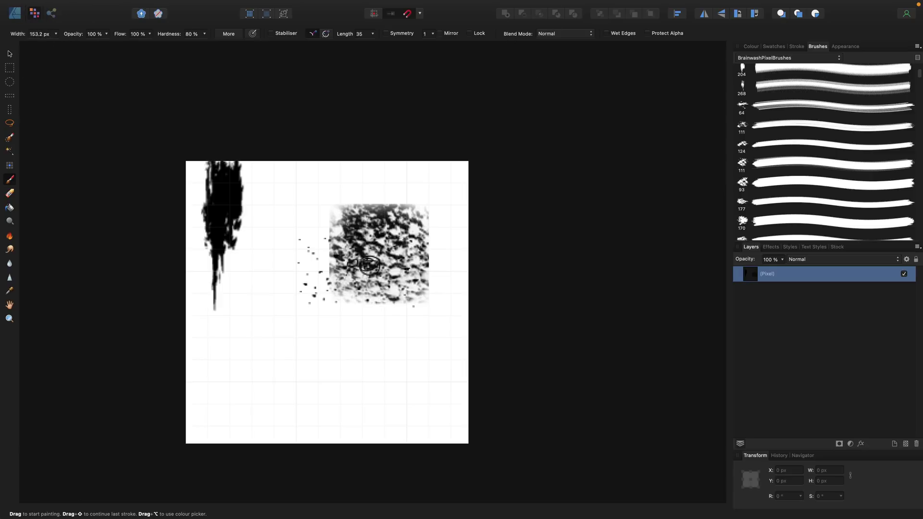
- Paint a rough black patch below the noise using the 93 px and 229 px brushes
click(743, 178)
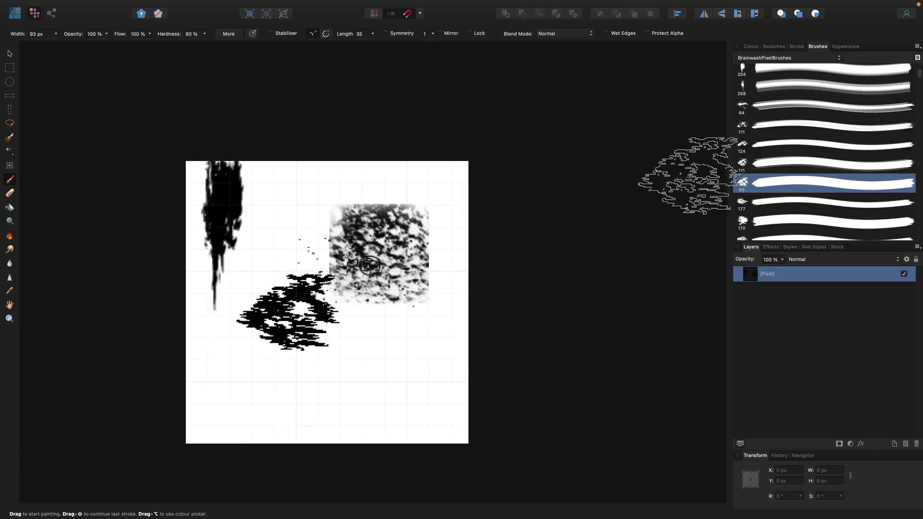
scroll(821, 157, down, 4)
scroll(820, 157, down, 1)
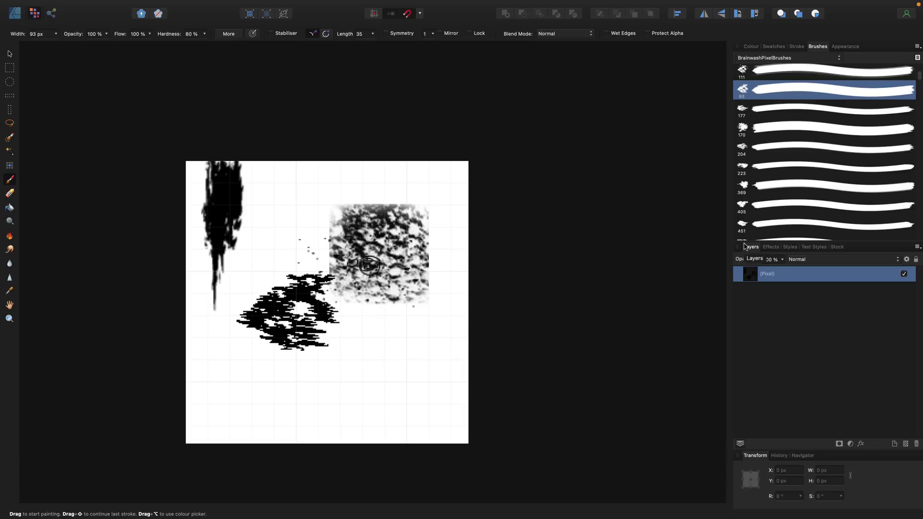
scroll(789, 201, down, 5)
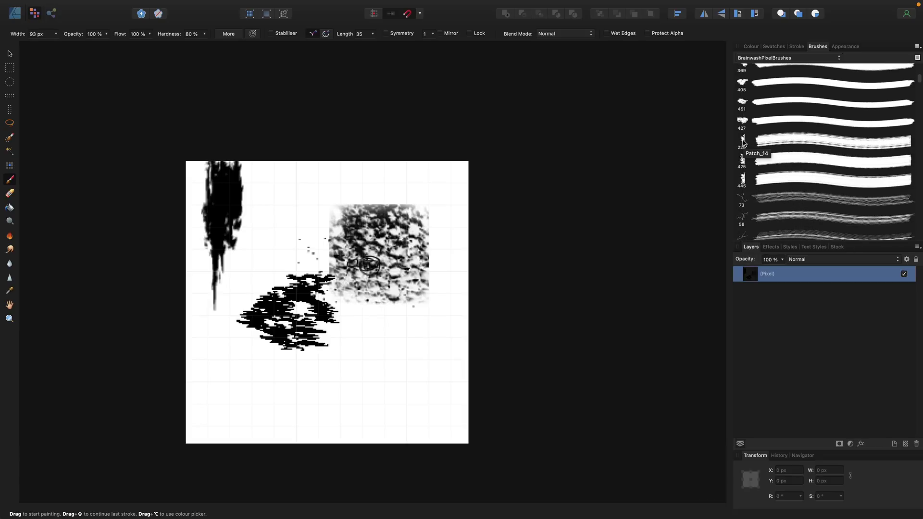
click(743, 142)
mouse_move(528, 250)
mouse_down()
mouse_move(341, 306)
mouse_move(324, 238)
mouse_move(334, 231)
mouse_move(298, 236)
mouse_move(606, 175)
mouse_move(794, 45)
mouse_up()
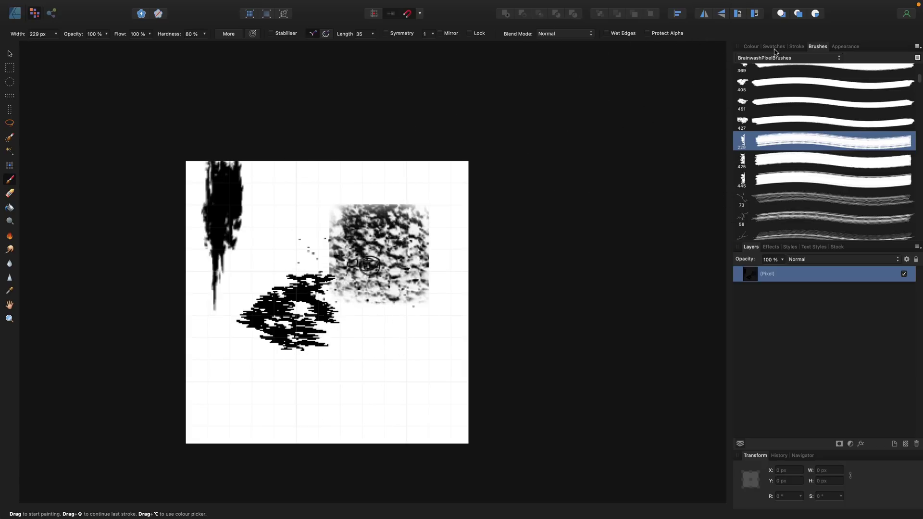
- Load the Copic Sketch Markers Color Library palette in Swatches
click(775, 48)
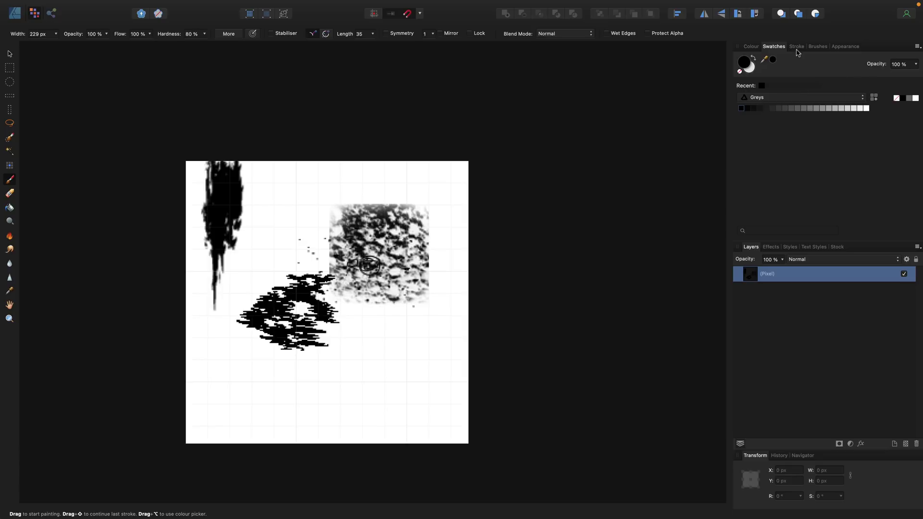
click(797, 48)
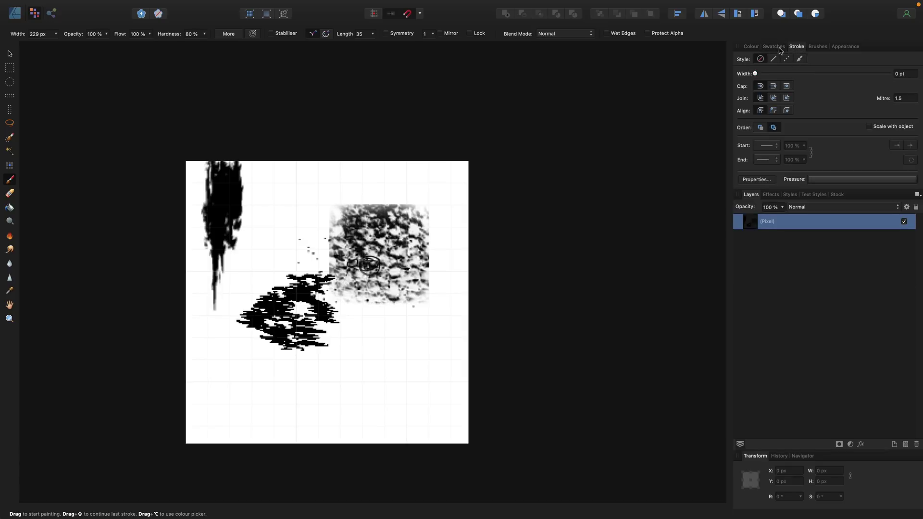
click(779, 48)
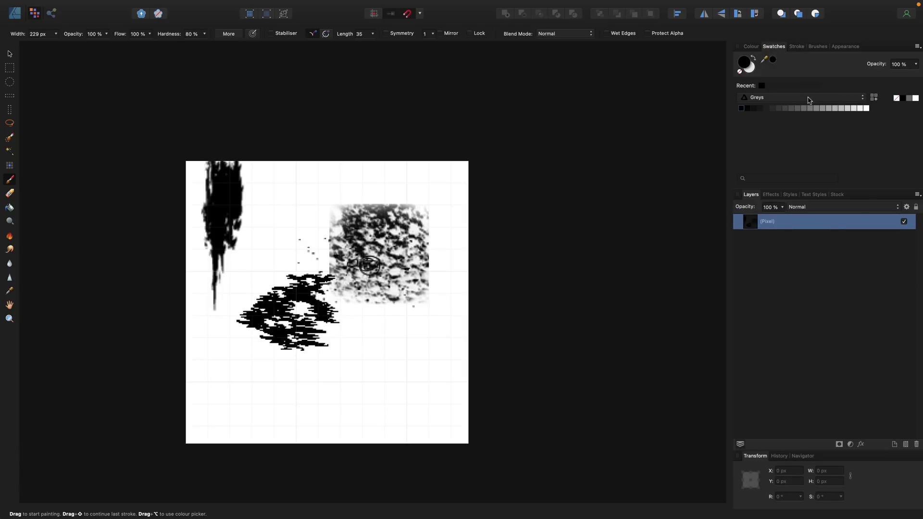
click(809, 99)
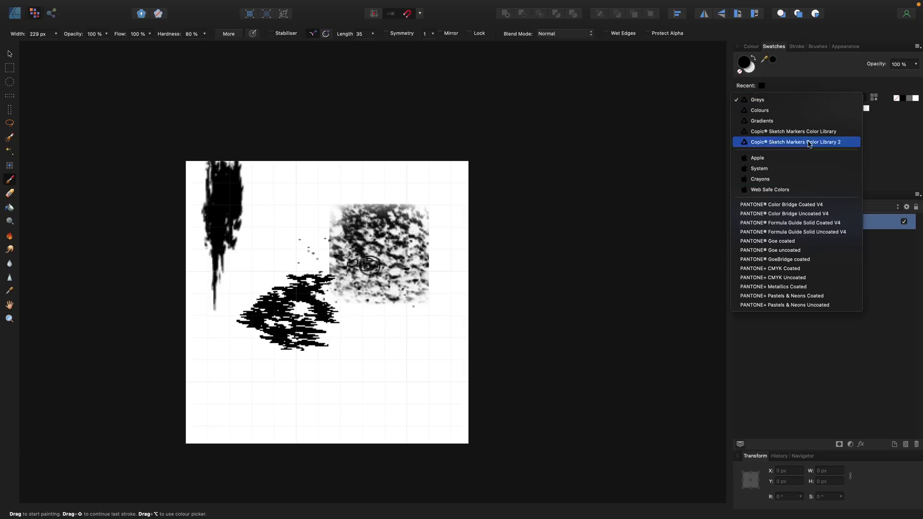
click(809, 133)
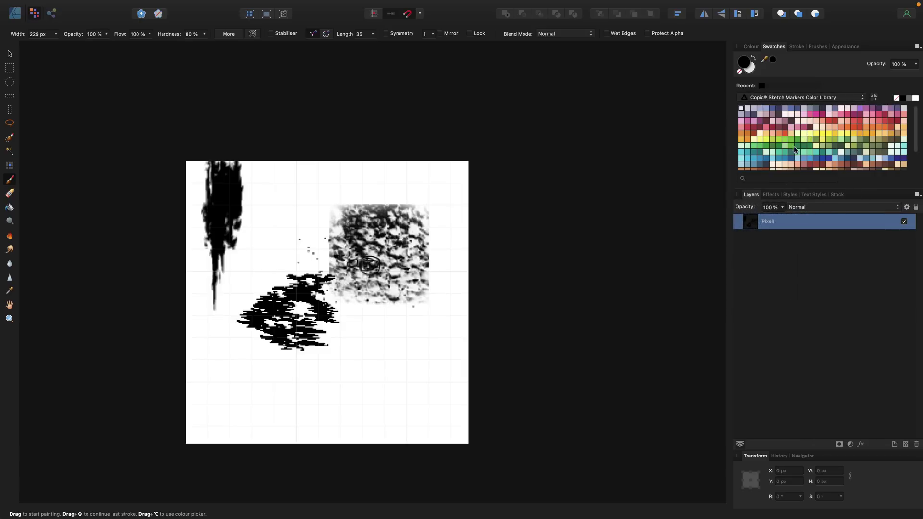
- Enlarge the brush to about 303 px and paint a yellow-green dripping band across the top
click(792, 145)
click(791, 140)
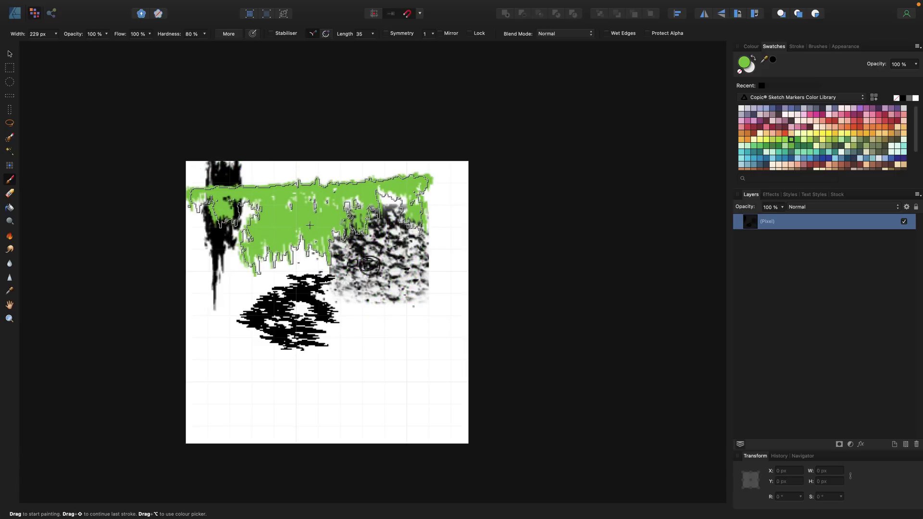
key(bracketright)
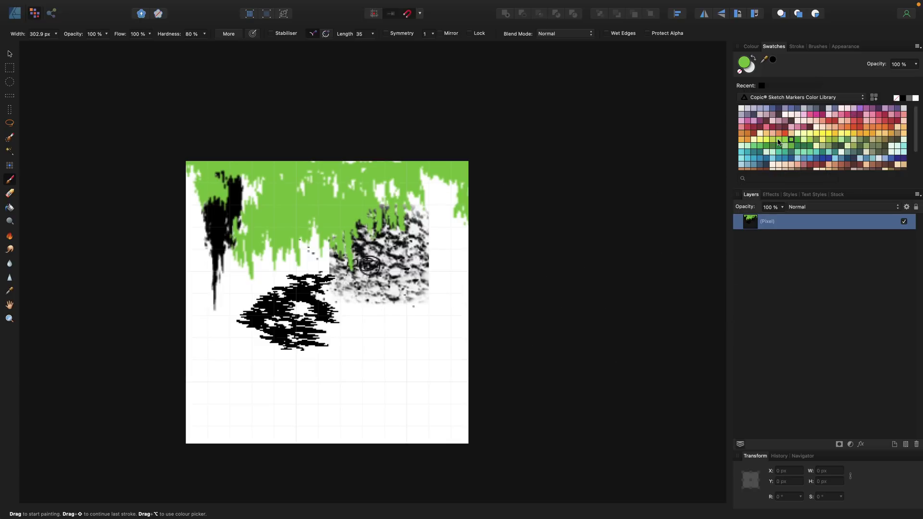
click(779, 140)
click(322, 217)
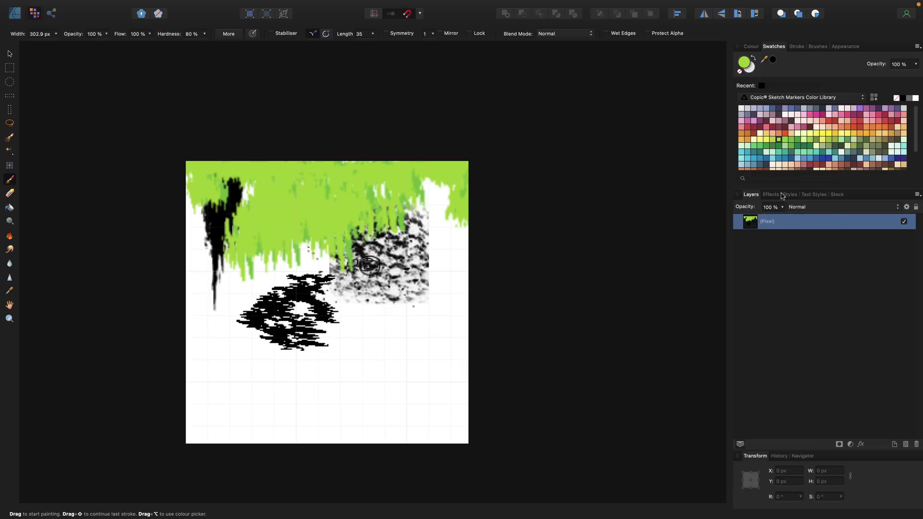
- Stamp three black cracks across the lower canvas with the 73 px branching crack brush
click(906, 98)
click(817, 47)
scroll(741, 151, down, 3)
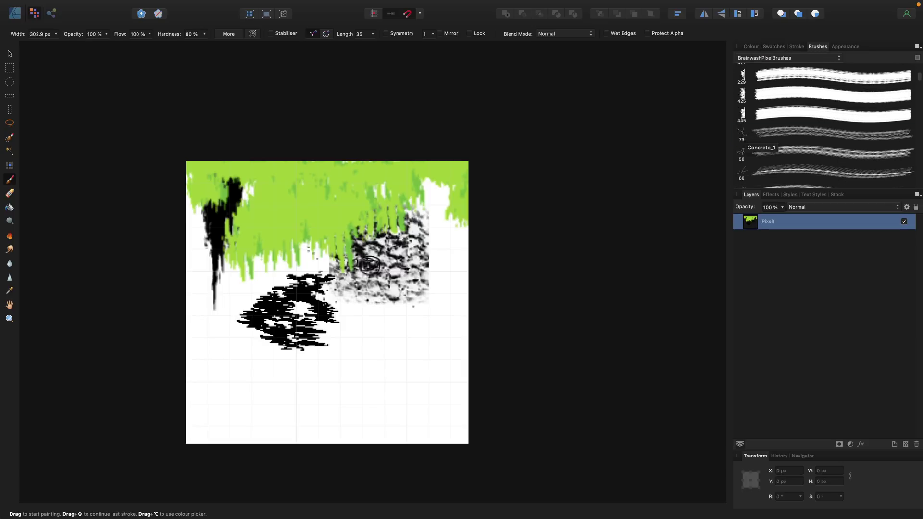
click(742, 137)
click(354, 380)
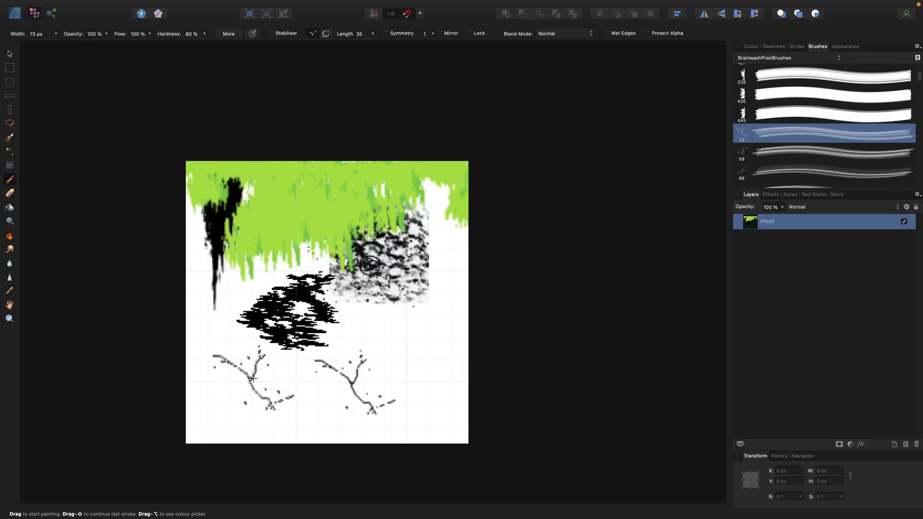
click(376, 343)
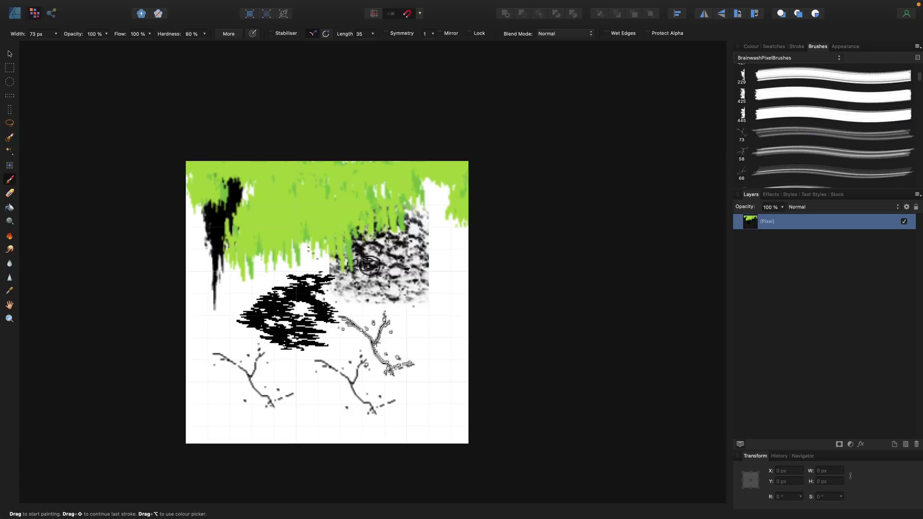
click(417, 339)
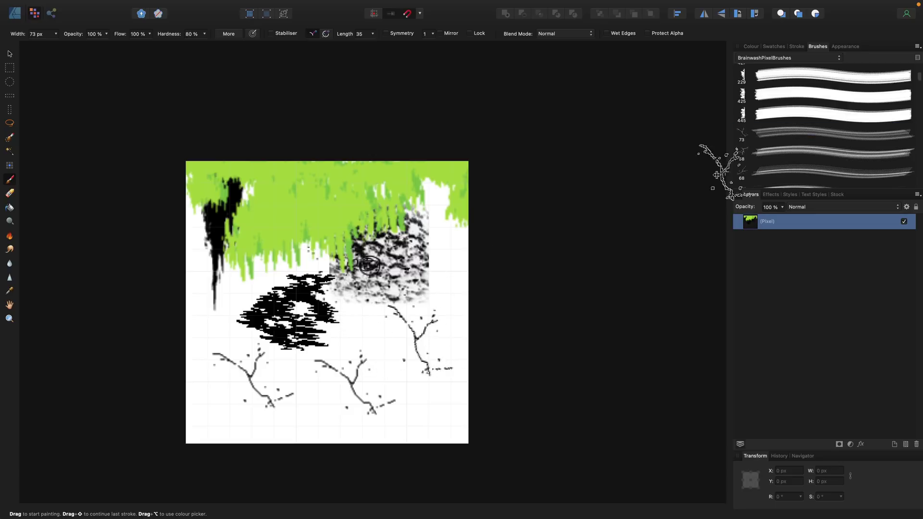
- Stamp another crack beside the black smudge with the smaller 51 px crack brush
scroll(743, 172, down, 4)
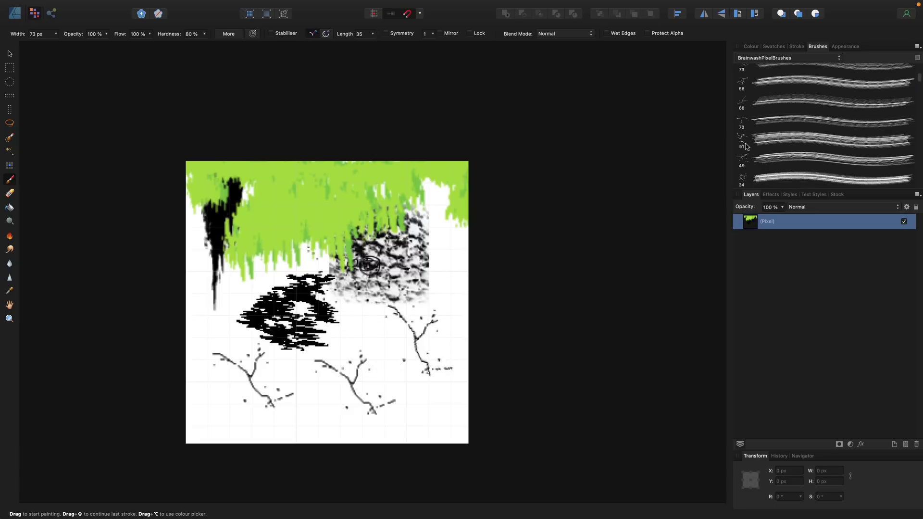
click(746, 145)
click(441, 307)
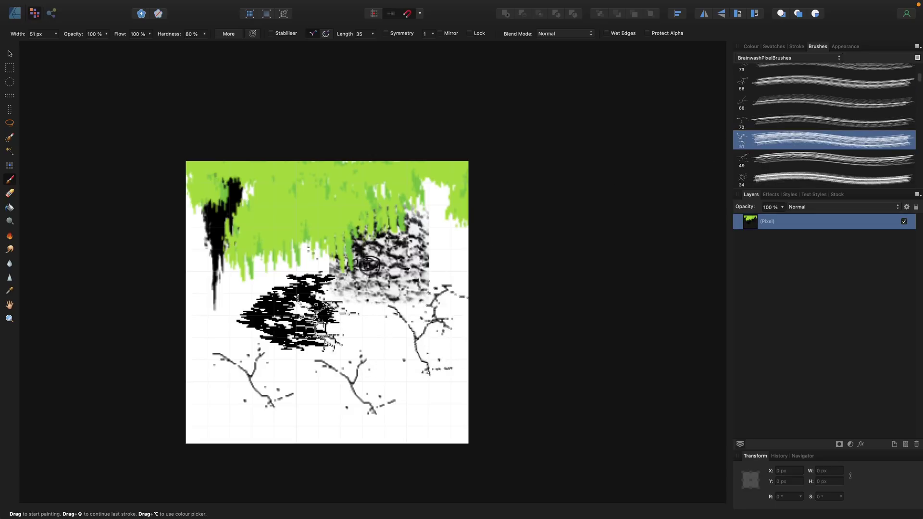
scroll(755, 157, down, 10)
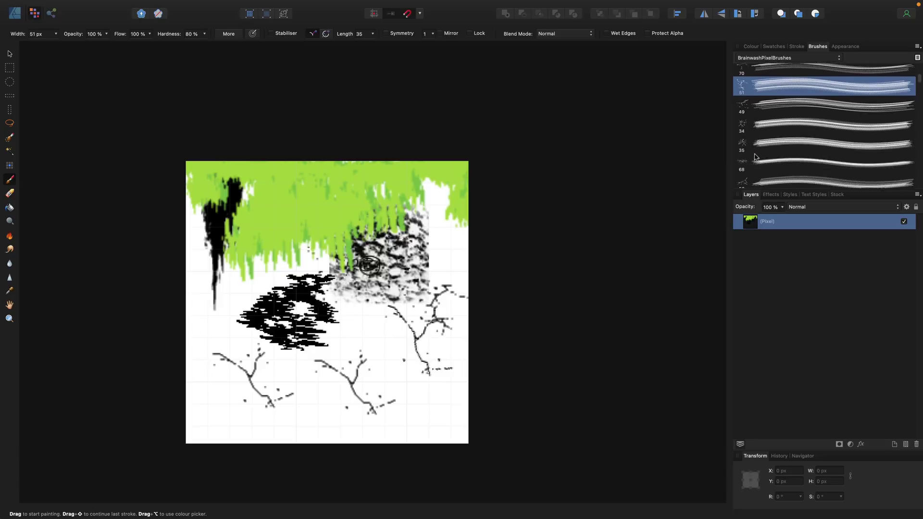
- Paint dense horizontal black streaks over the lower middle with the 84 px Polish_4 brush
scroll(756, 157, down, 5)
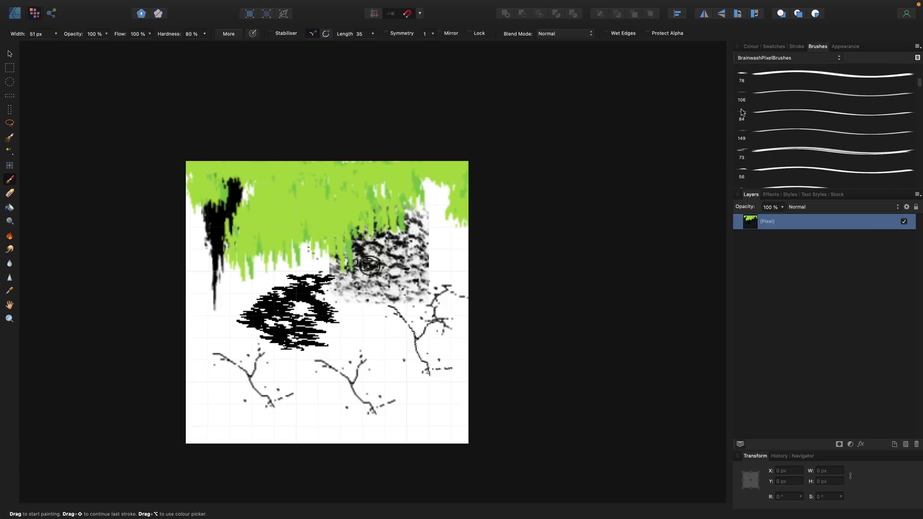
click(742, 112)
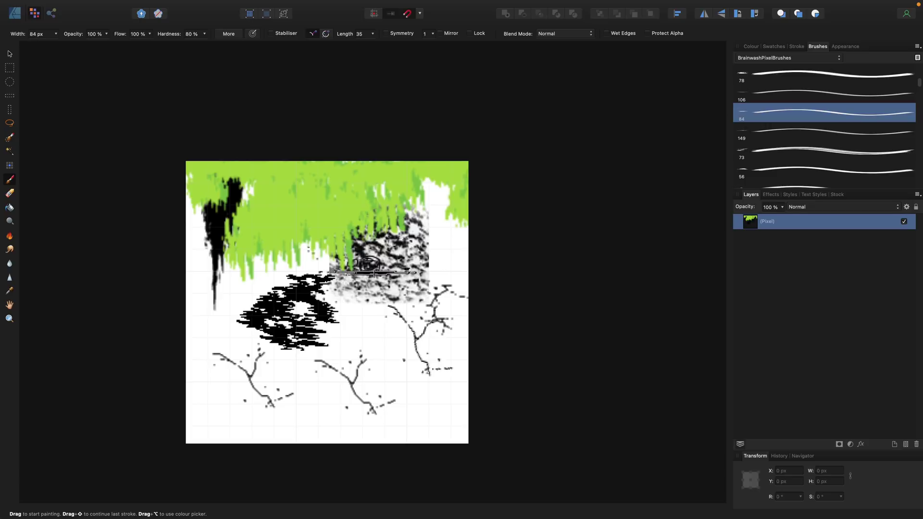
click(370, 273)
mouse_move(342, 313)
mouse_down()
mouse_move(319, 344)
mouse_move(369, 373)
mouse_move(364, 388)
mouse_move(379, 328)
mouse_move(391, 372)
mouse_move(365, 358)
mouse_up()
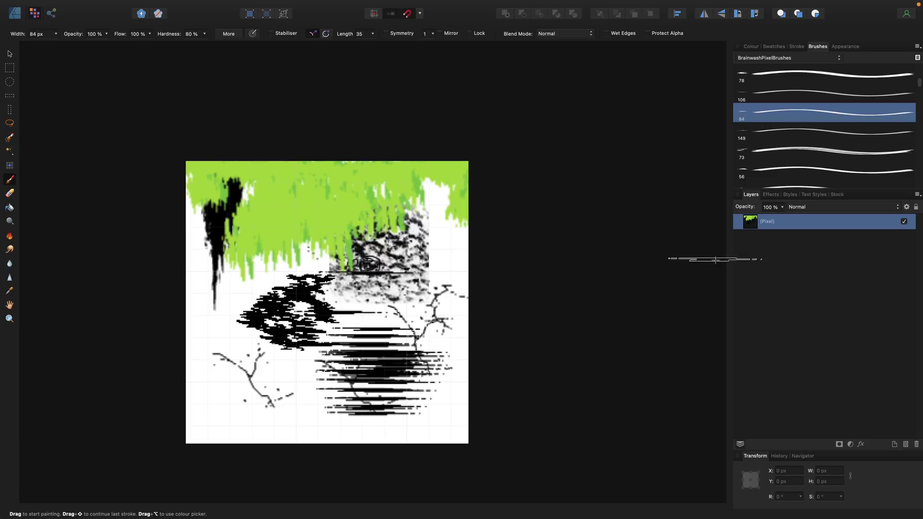
scroll(795, 163, down, 10)
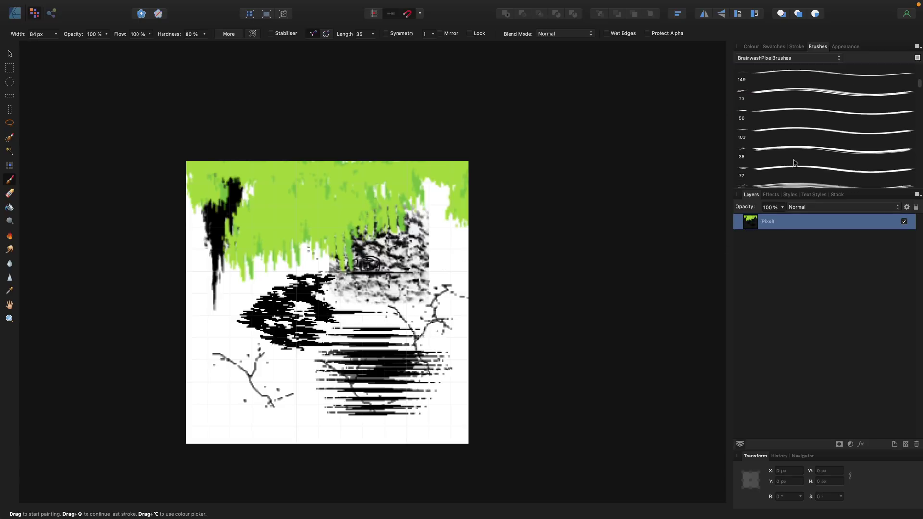
scroll(795, 162, down, 8)
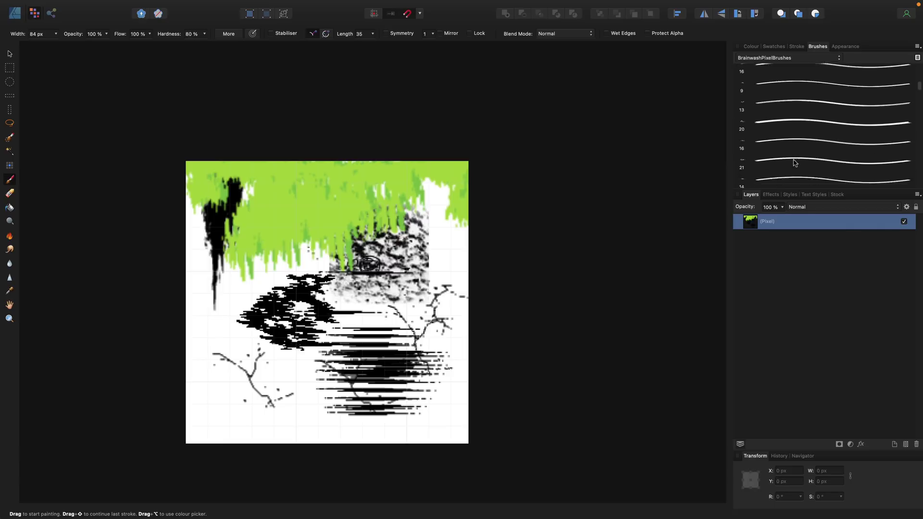
- Stamp two dirt patches at the bottom left with the 42 px dirt brush, undoing an extra dab
scroll(794, 162, down, 1)
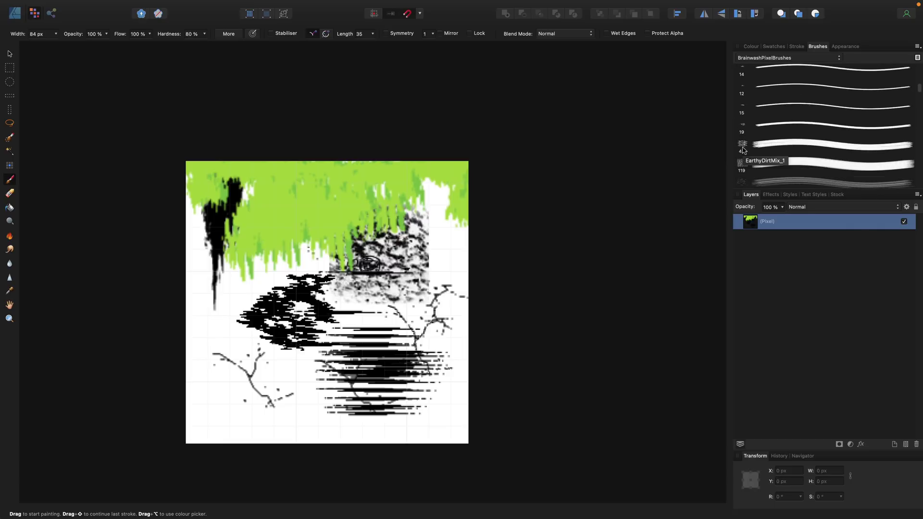
click(744, 147)
click(219, 390)
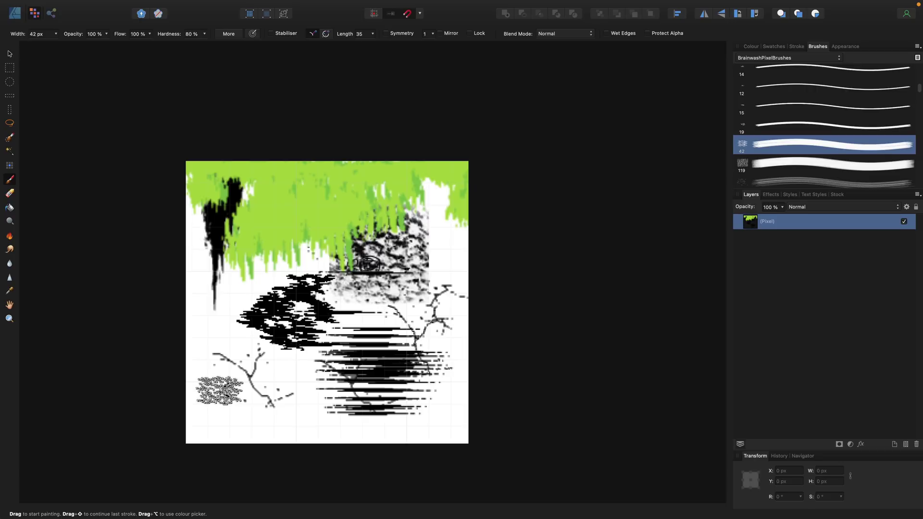
click(293, 393)
drag(293, 393, 282, 372)
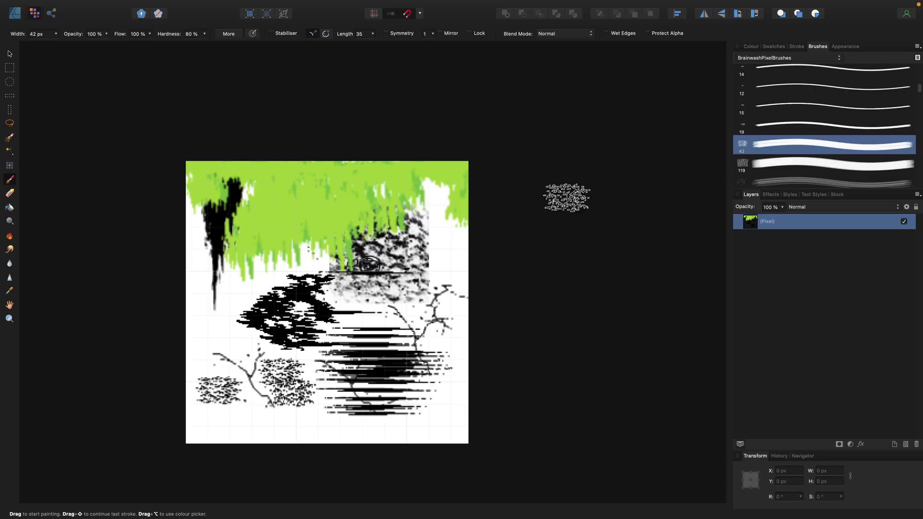
click(404, 294)
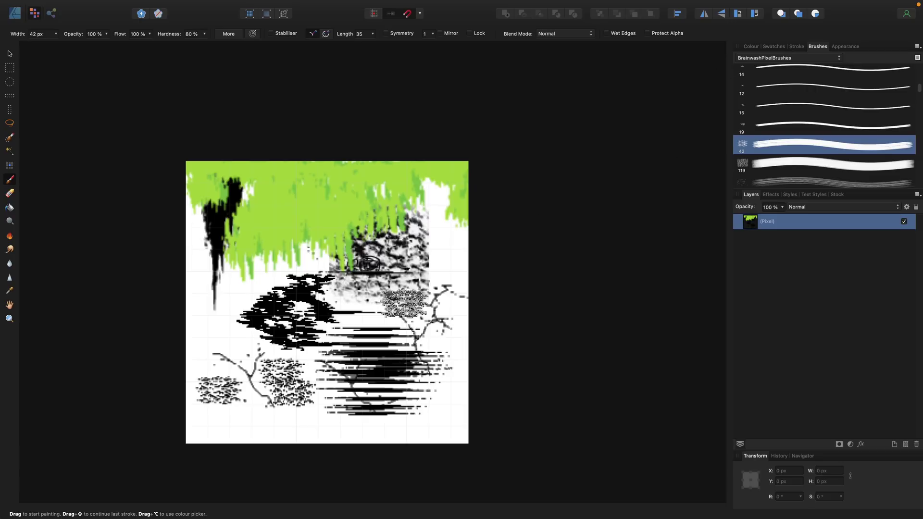
key(super+z)
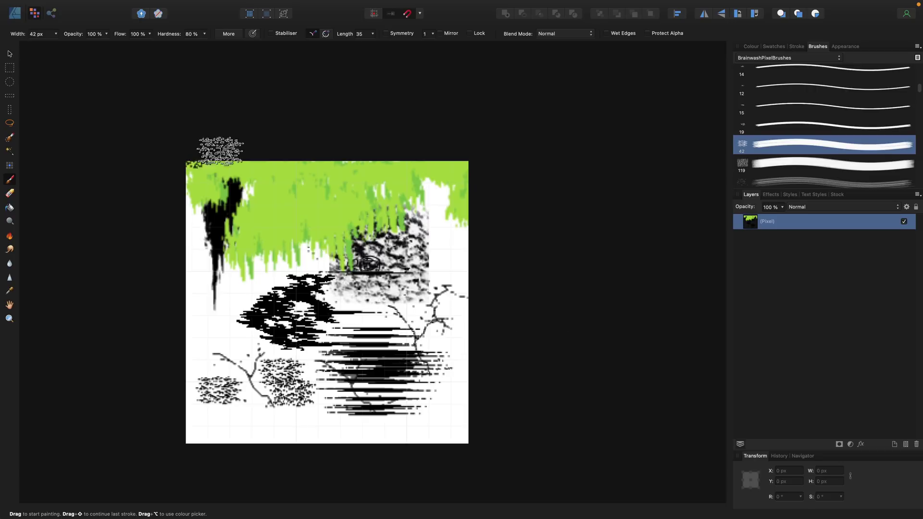
scroll(781, 137, down, 10)
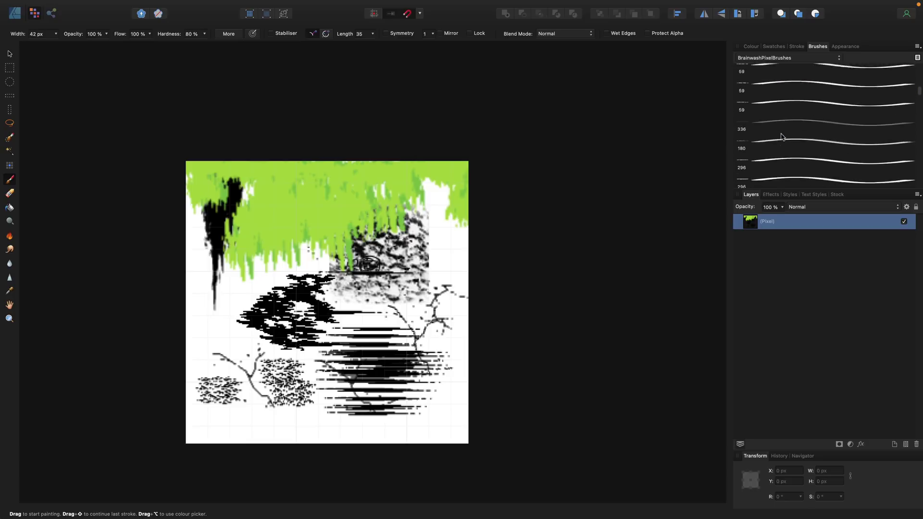
- Paint a pink border over the upper-left and left edges with BorderDirt_11 at about 369 px
scroll(782, 137, down, 1)
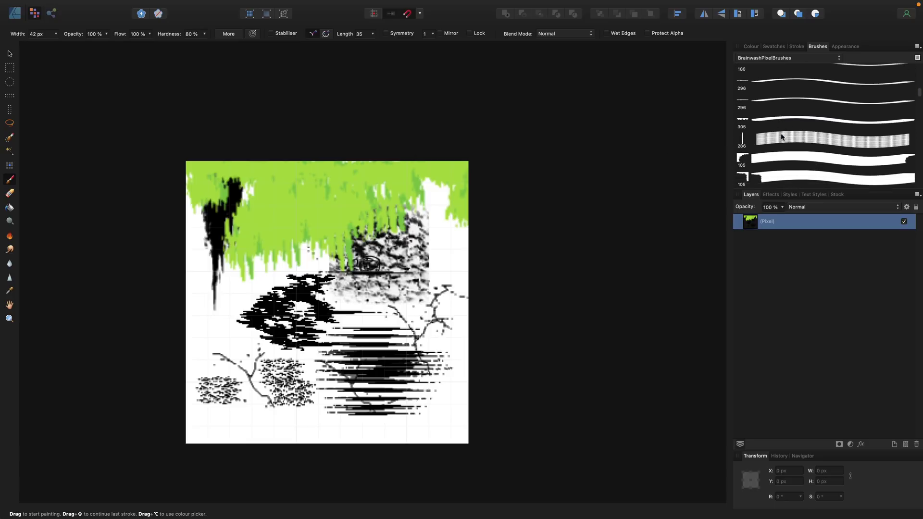
click(742, 154)
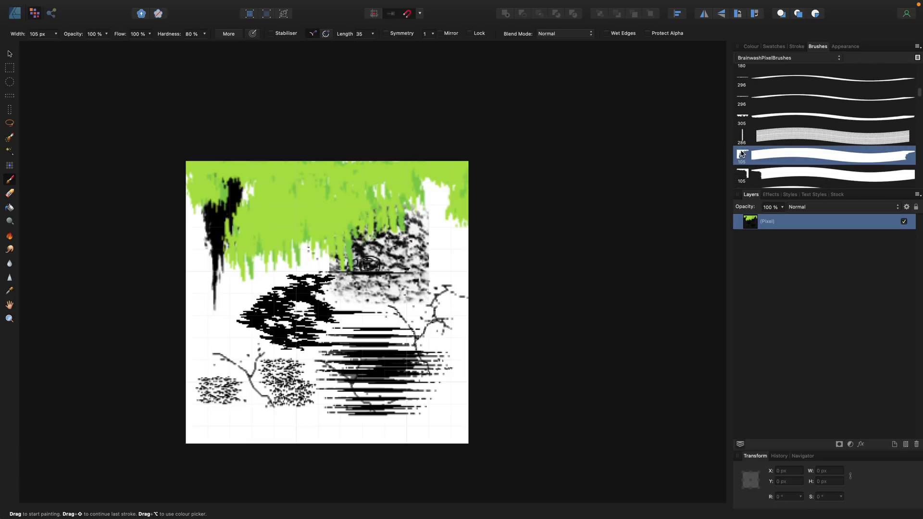
click(776, 48)
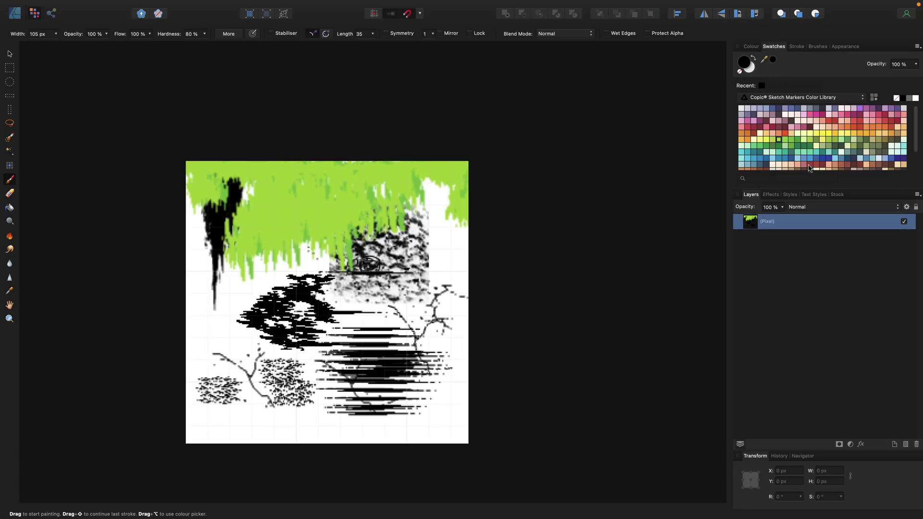
click(804, 166)
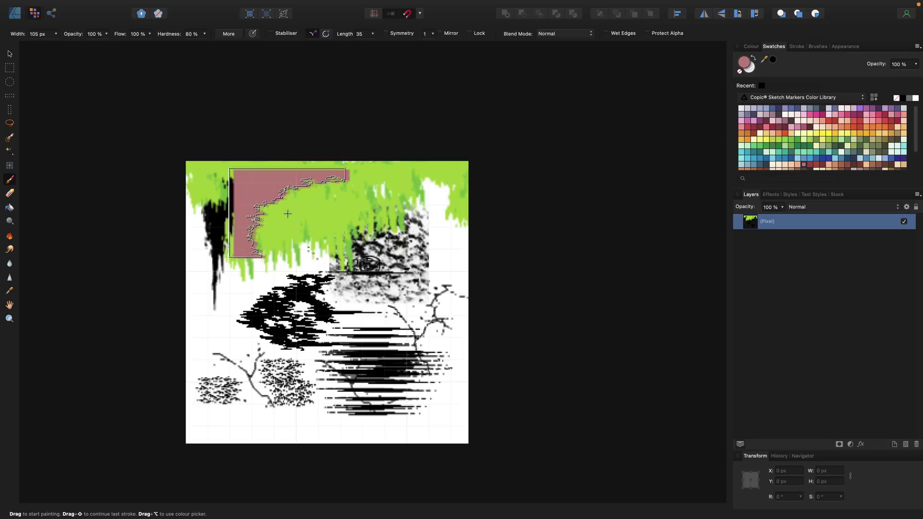
drag(244, 206, 342, 300)
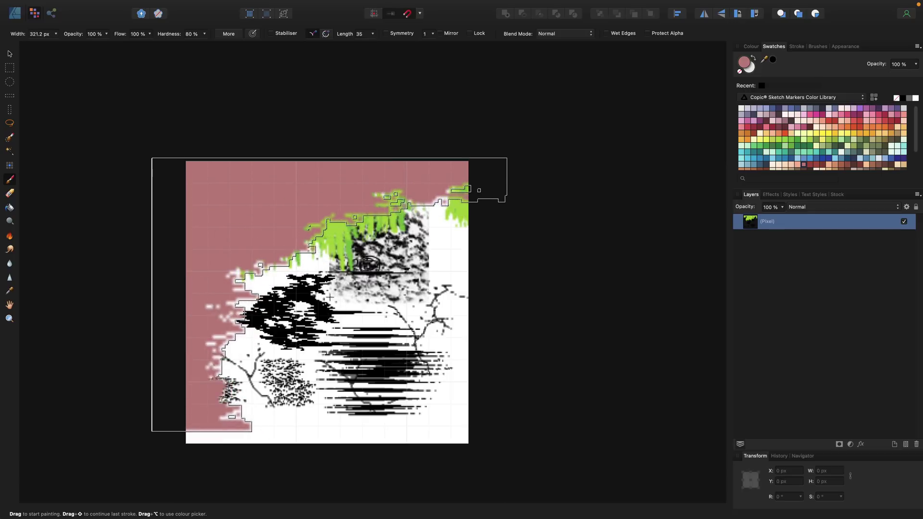
drag(323, 299, 334, 300)
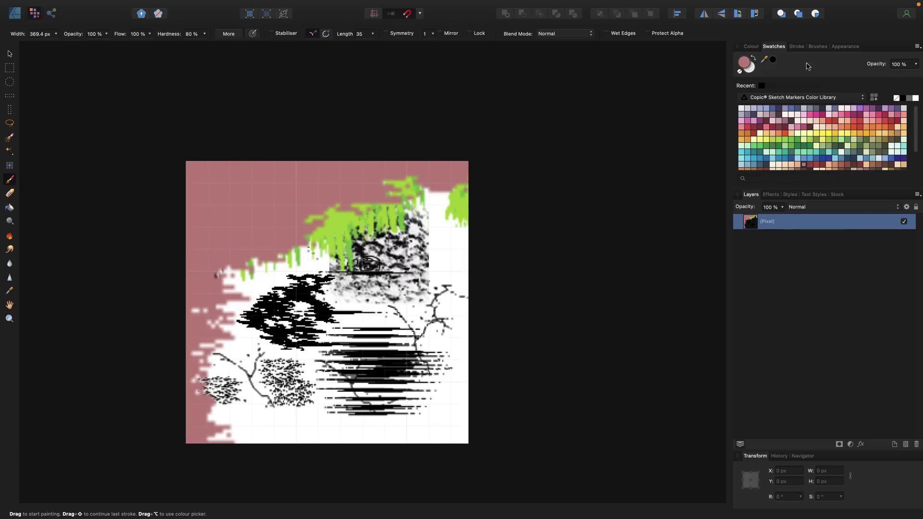
click(816, 46)
- Paint a pink dirt border in the bottom-right corner with the 108 px border dirt brush
scroll(808, 155, down, 5)
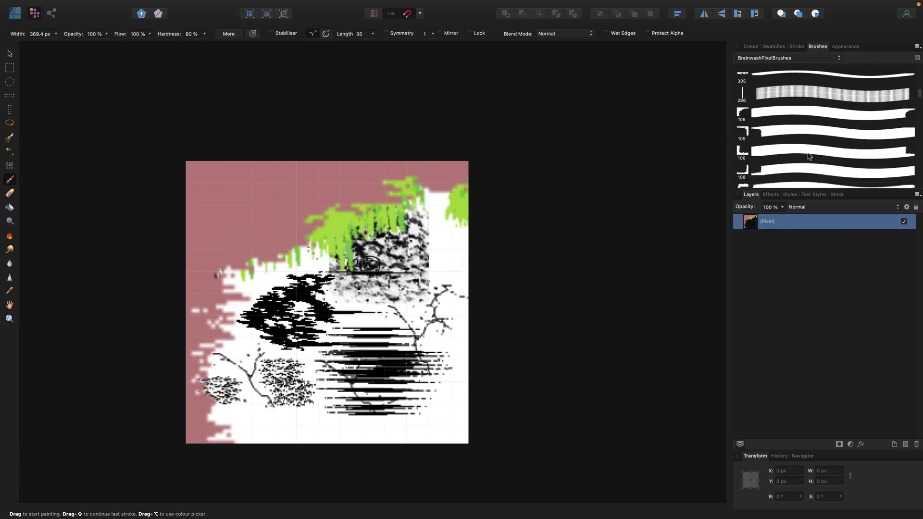
click(745, 126)
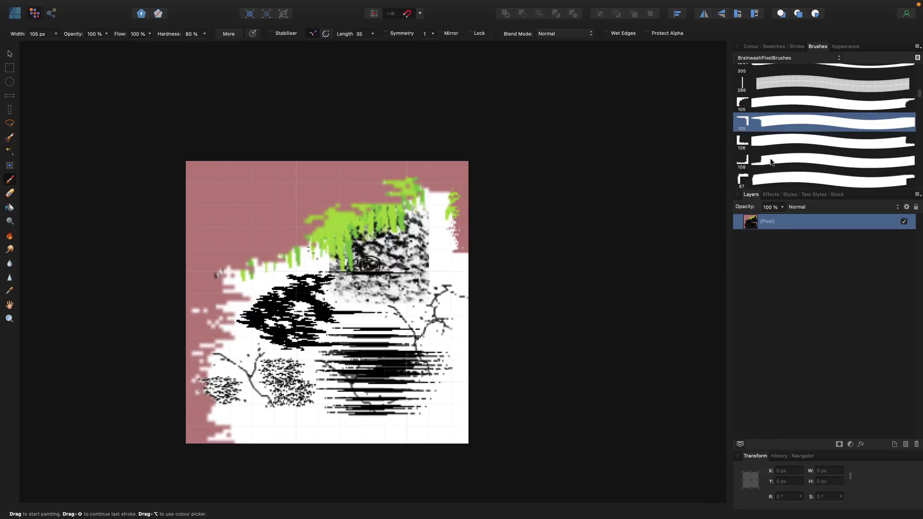
click(747, 162)
drag(436, 430, 415, 403)
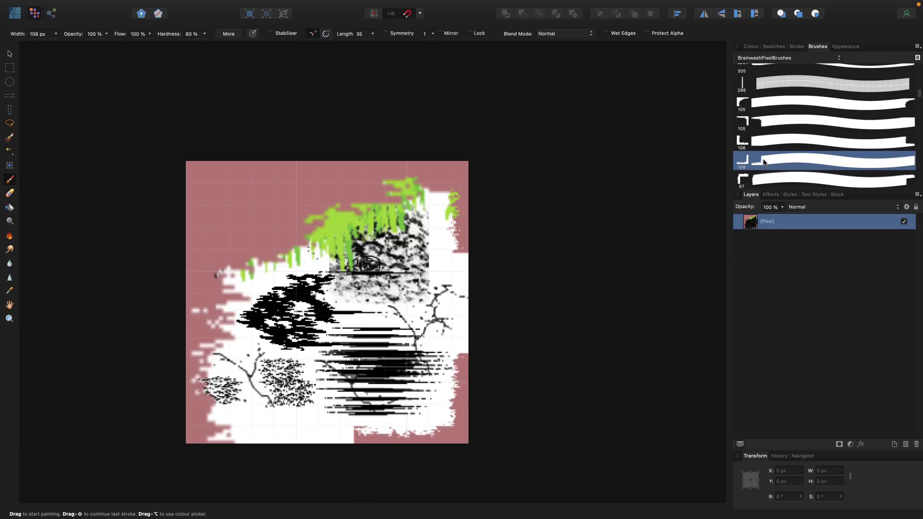
scroll(764, 162, down, 5)
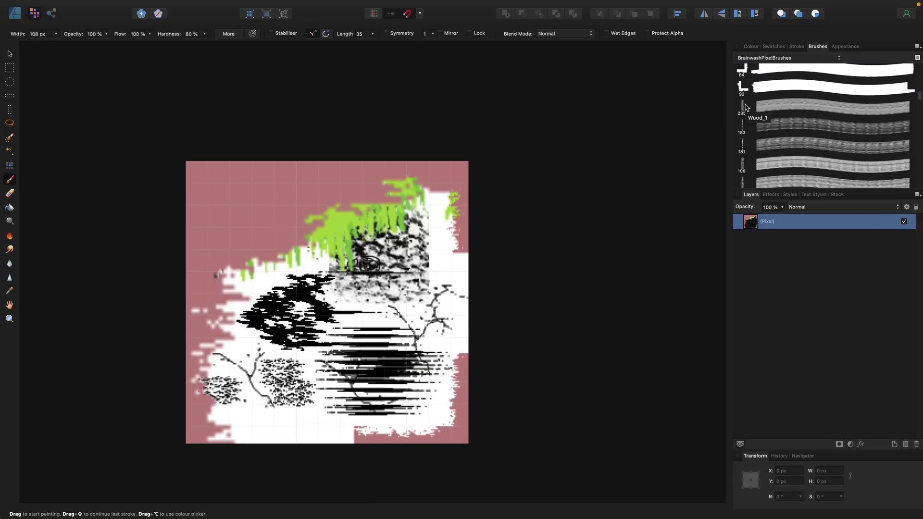
- Paint pink vertical wood-grain strokes over the right half with the Wood_1 brush
click(745, 107)
drag(385, 312, 423, 312)
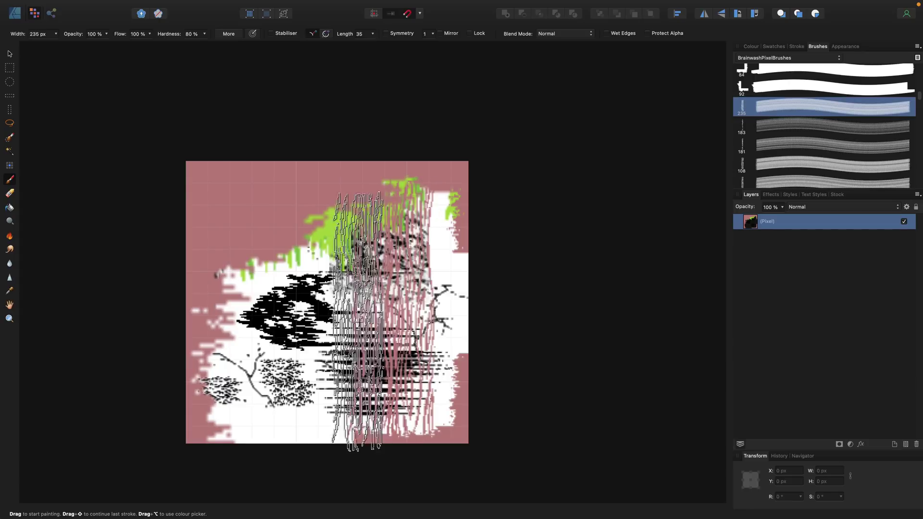
mouse_move(358, 322)
mouse_down()
mouse_move(383, 313)
mouse_move(346, 313)
mouse_up()
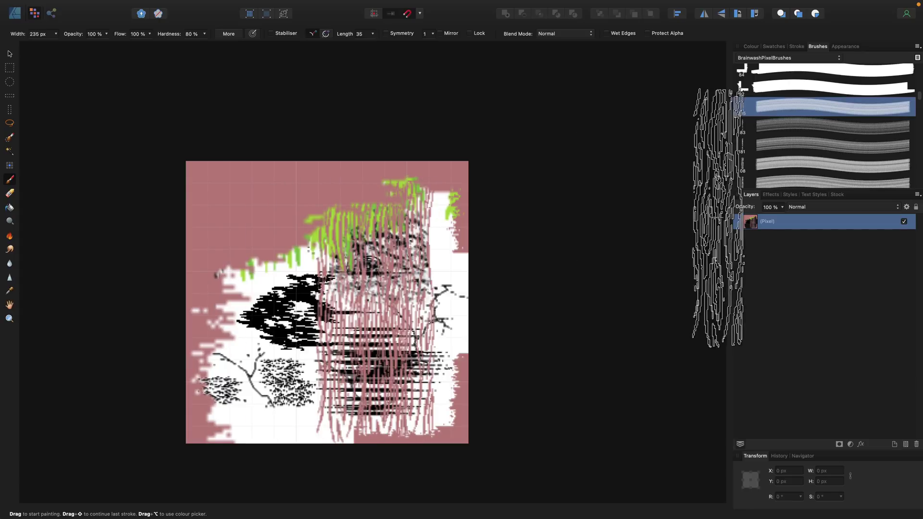
scroll(758, 167, down, 5)
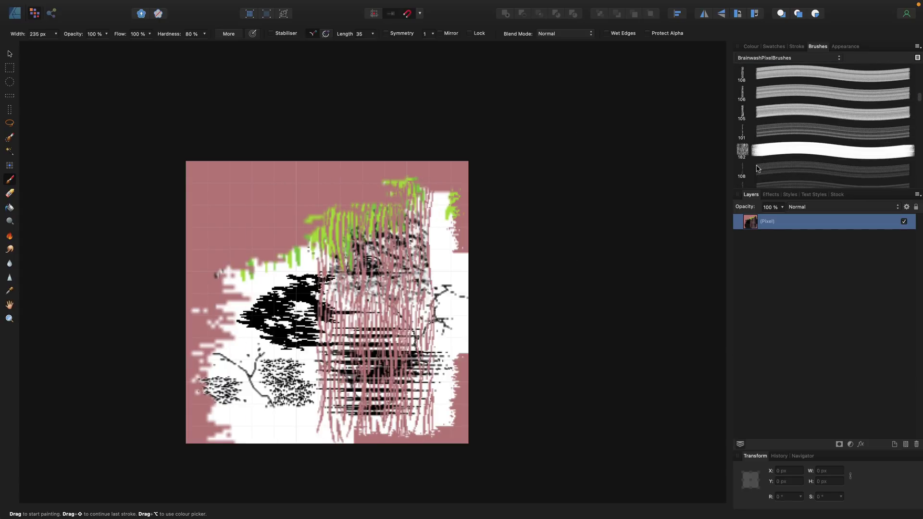
scroll(743, 155, down, 3)
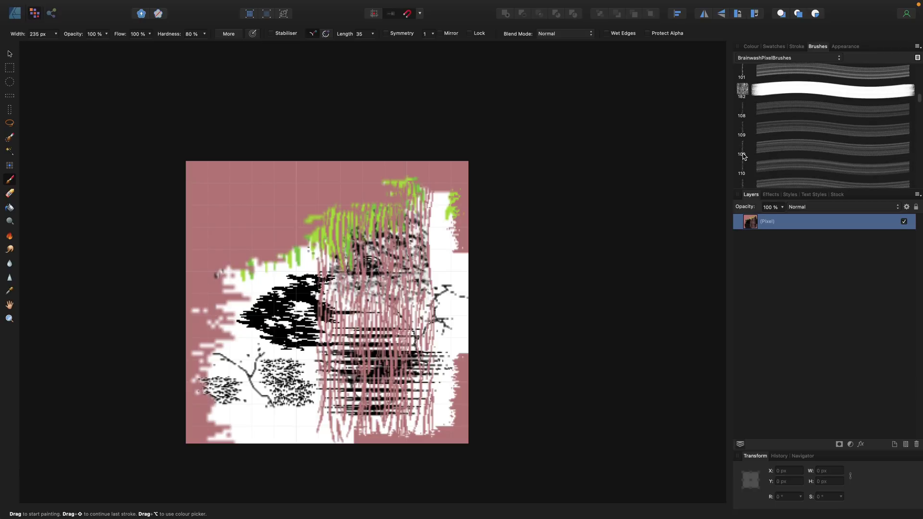
scroll(744, 157, down, 5)
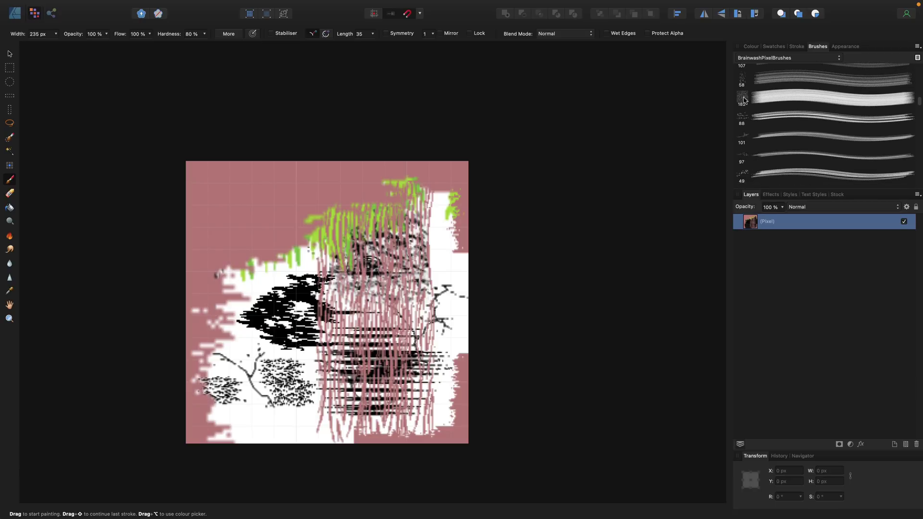
scroll(744, 99, down, 6)
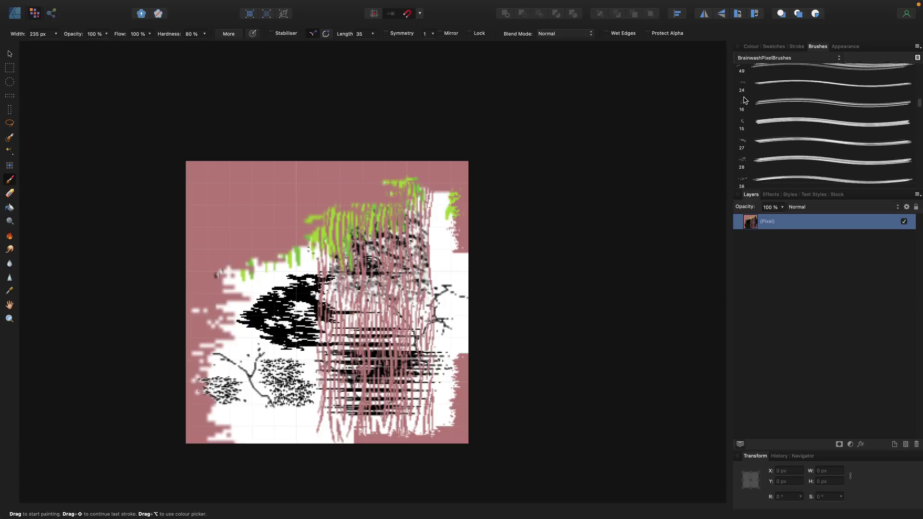
scroll(744, 99, down, 3)
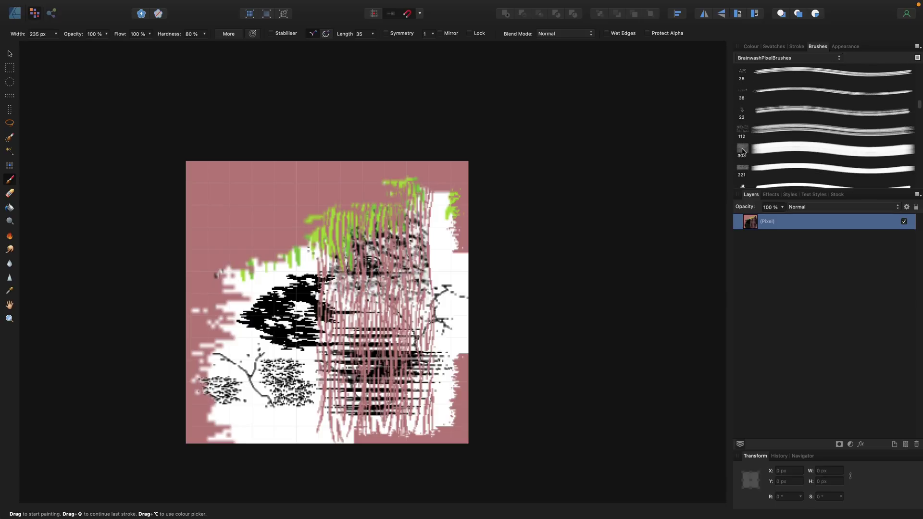
- Shrink the Brick_12 brush to about 134 px and paint a brick stroke across the middle
scroll(743, 151, down, 1)
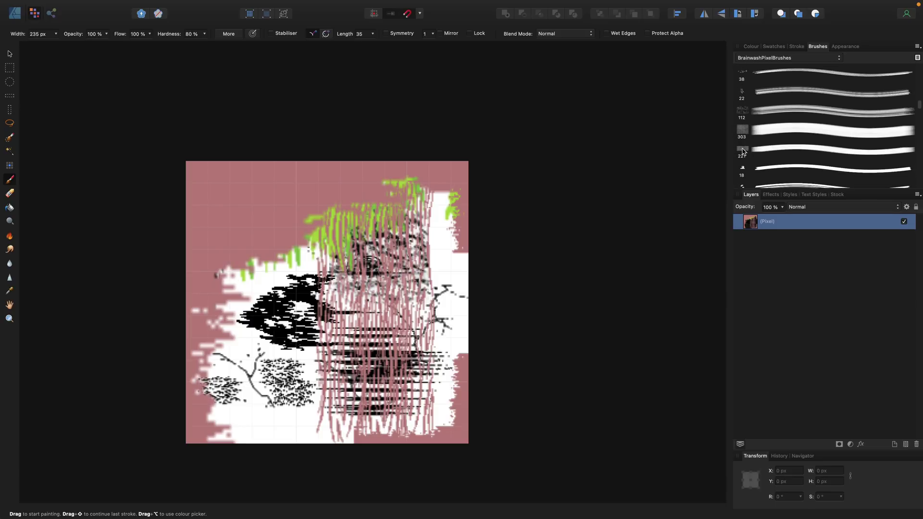
click(745, 134)
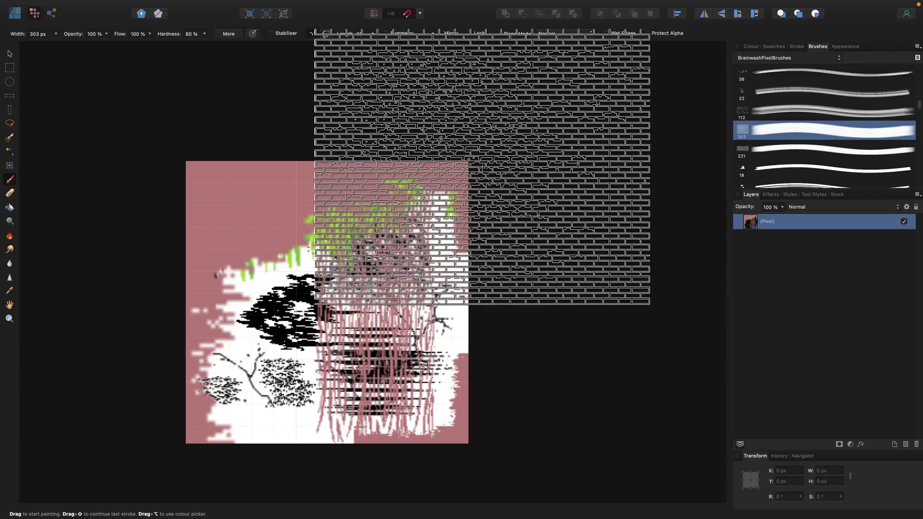
scroll(327, 286, down, 2)
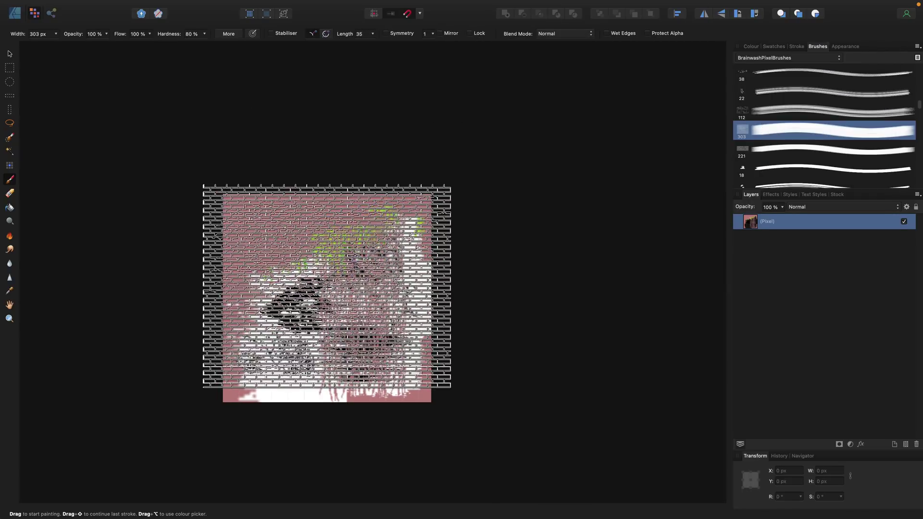
key(bracketleft)
key(bracketleft)
key(bracketleft)
key(bracketleft)
key(bracketleft)
key(bracketleft)
key(bracketleft)
key(bracketleft)
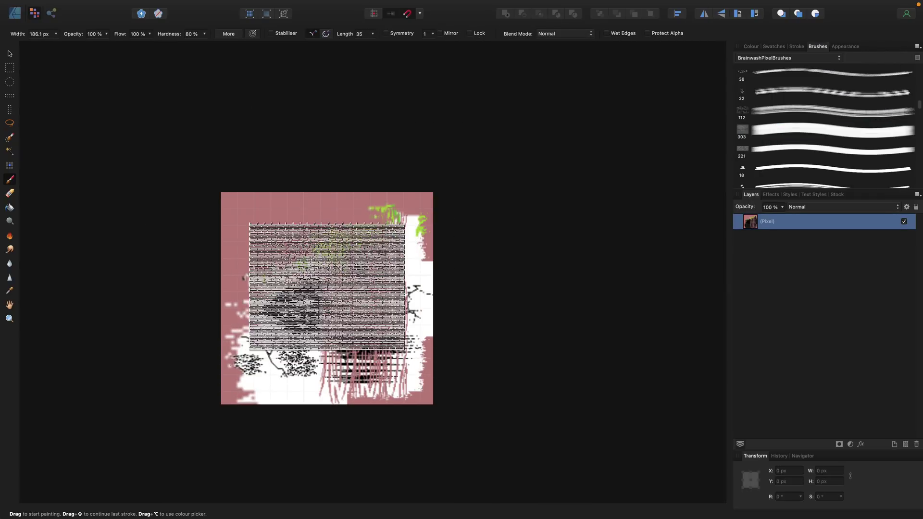
drag(327, 287, 273, 240)
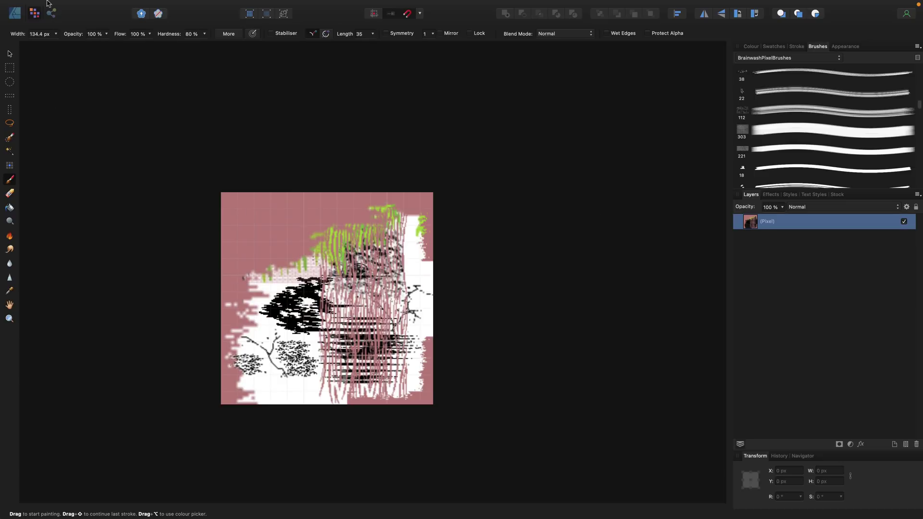
- Create a new blank 256 × 256 px document via File > New
mouse_move(41, 7)
click(91, 6)
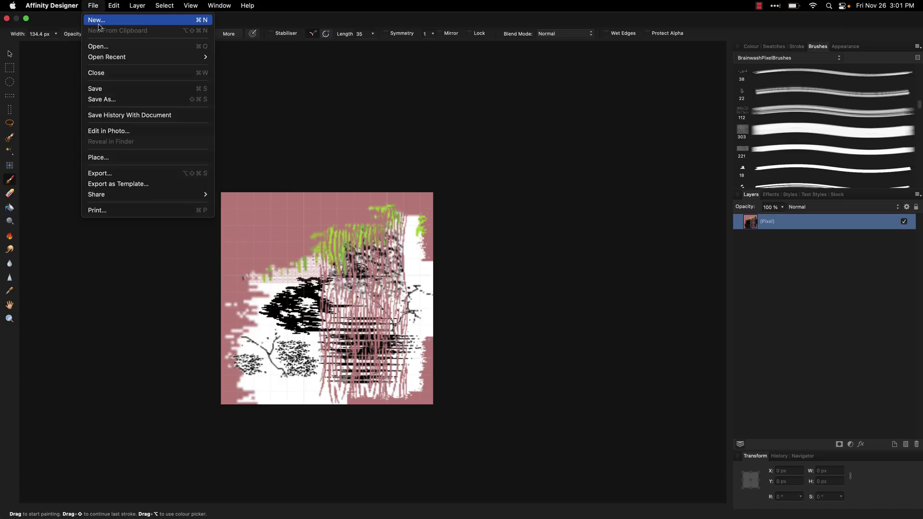
click(99, 20)
scroll(348, 259, down, 10)
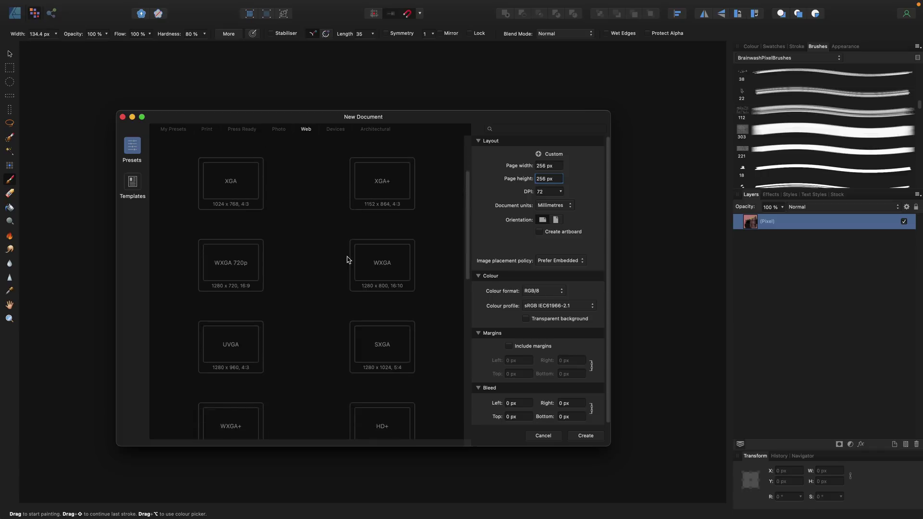
scroll(348, 260, down, 2)
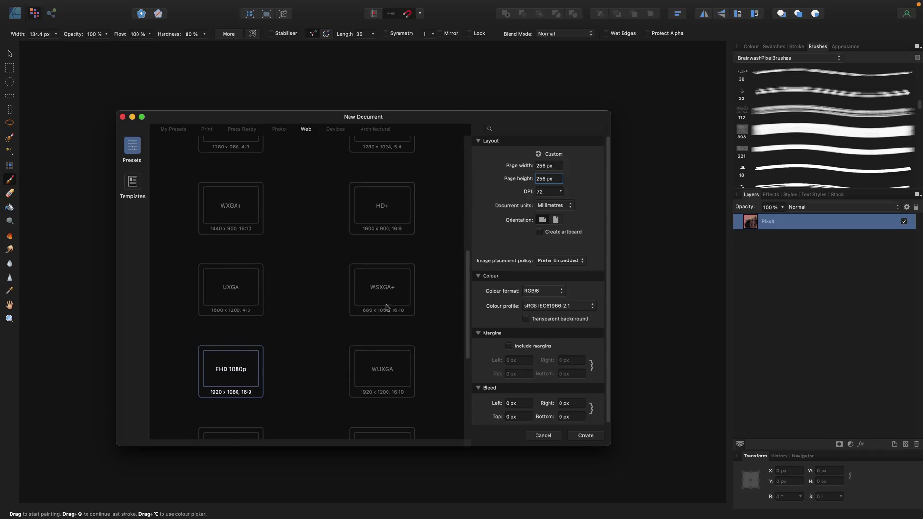
click(585, 435)
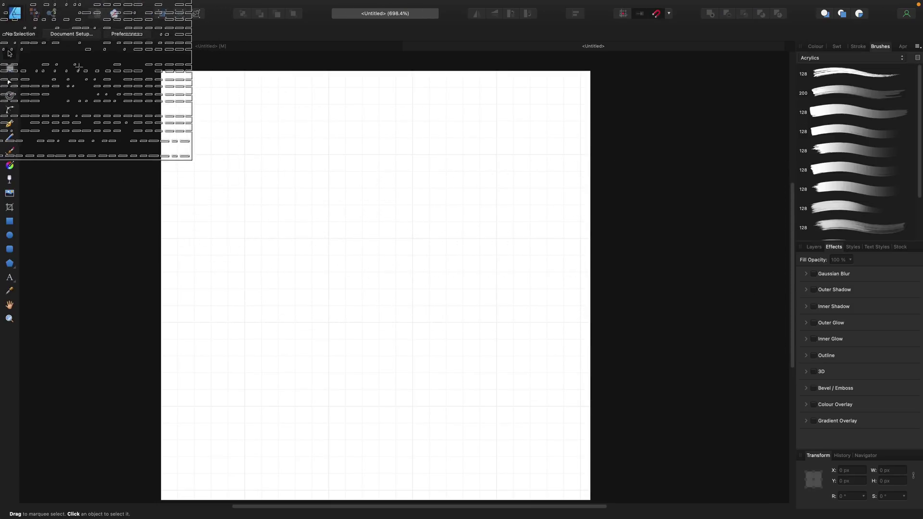
- Switch to the Pixel Persona and select the SinglePlate_6 brush in the Brushes panel
click(35, 14)
click(11, 152)
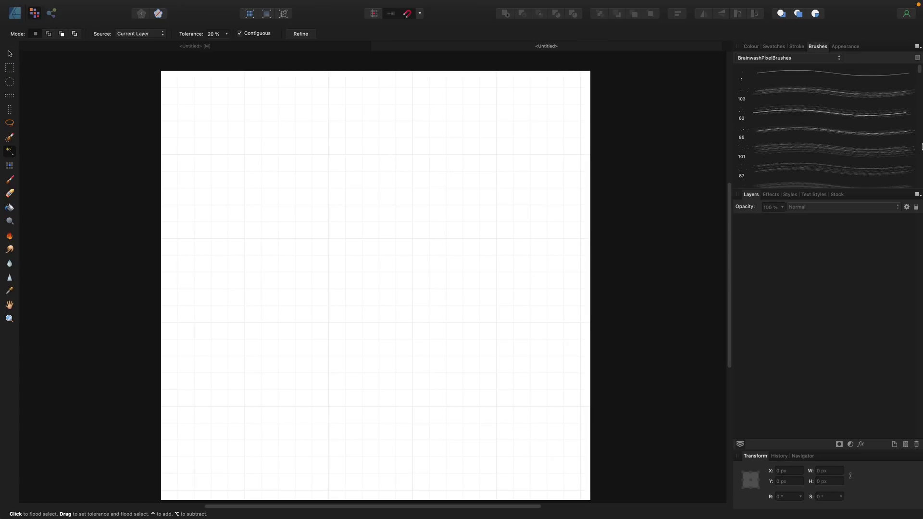
scroll(849, 145, down, 10)
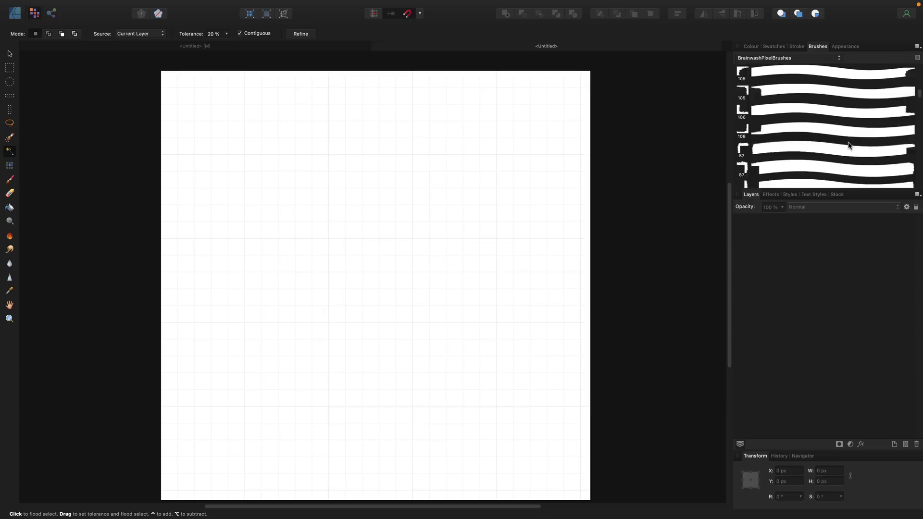
scroll(848, 145, down, 10)
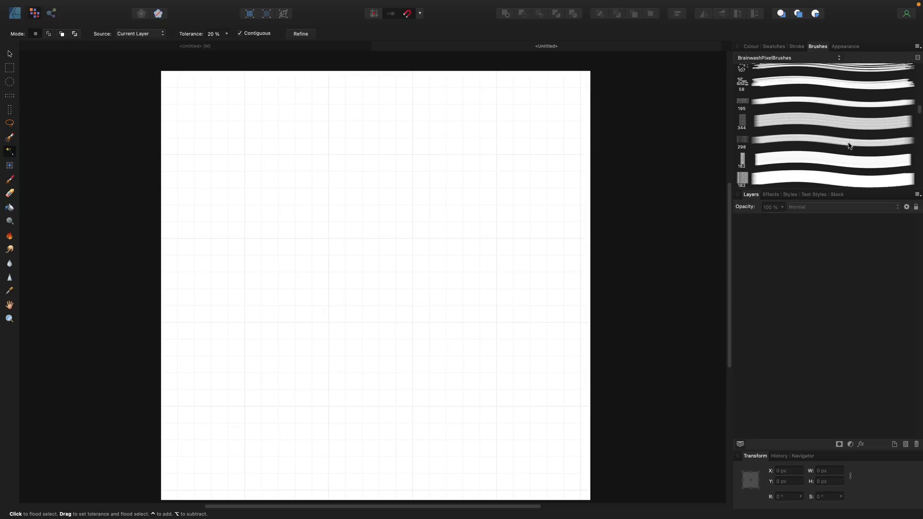
scroll(849, 145, down, 2)
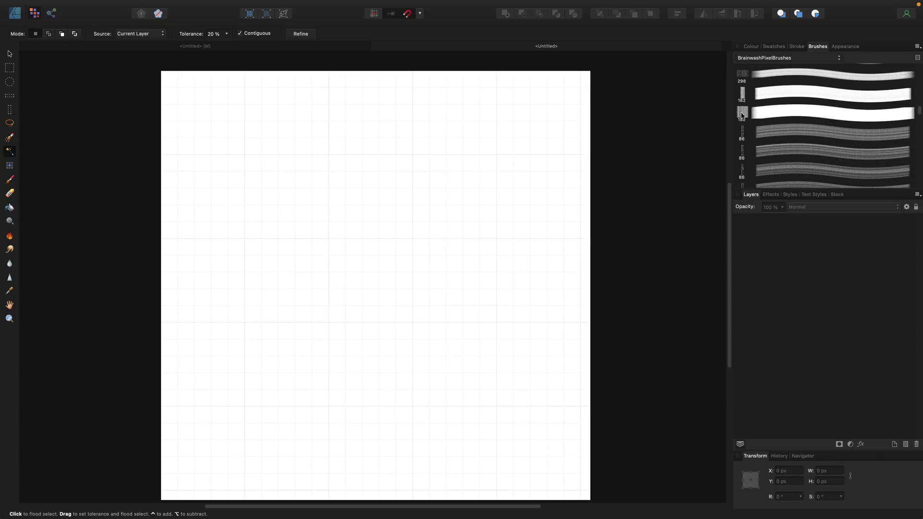
scroll(742, 114, down, 10)
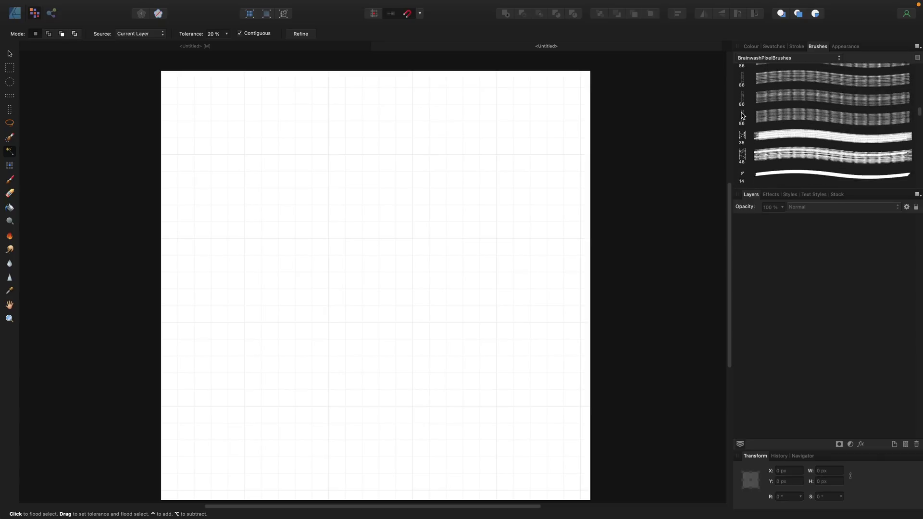
click(742, 114)
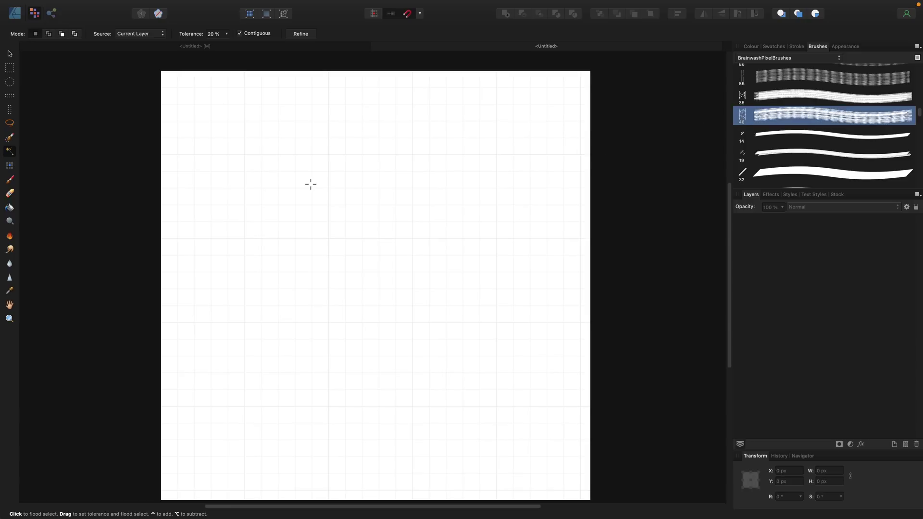
scroll(246, 166, up, 3)
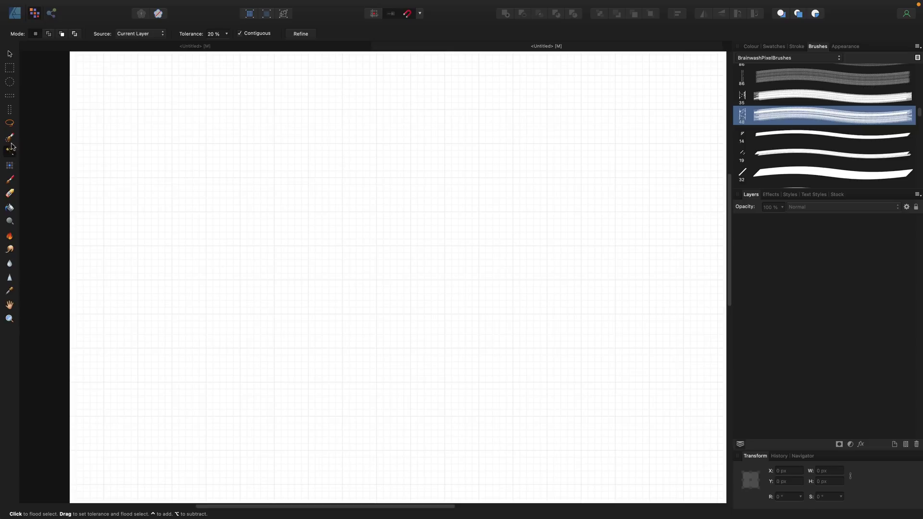
- Paint a cracked-plate strip down the right side, then scattered blotches with the 143 brush
click(10, 179)
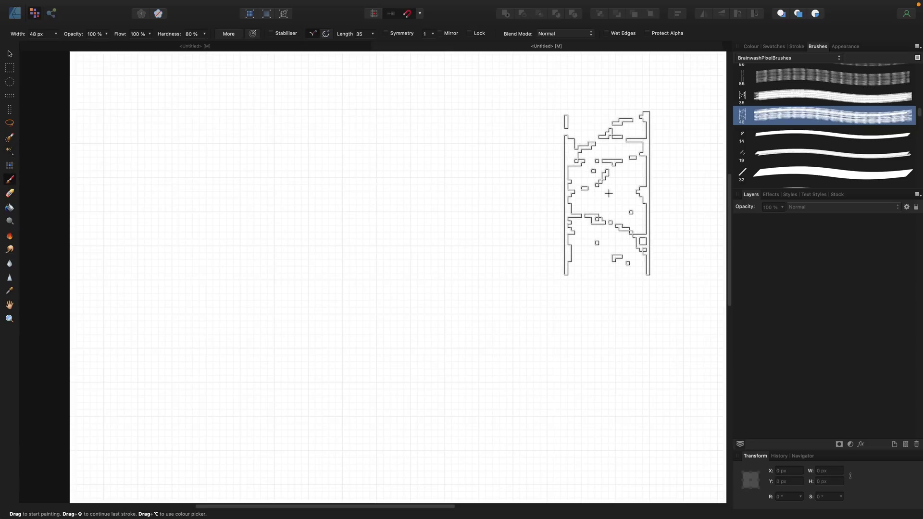
mouse_move(609, 194)
mouse_down()
mouse_move(572, 241)
mouse_move(607, 298)
mouse_move(607, 469)
mouse_up()
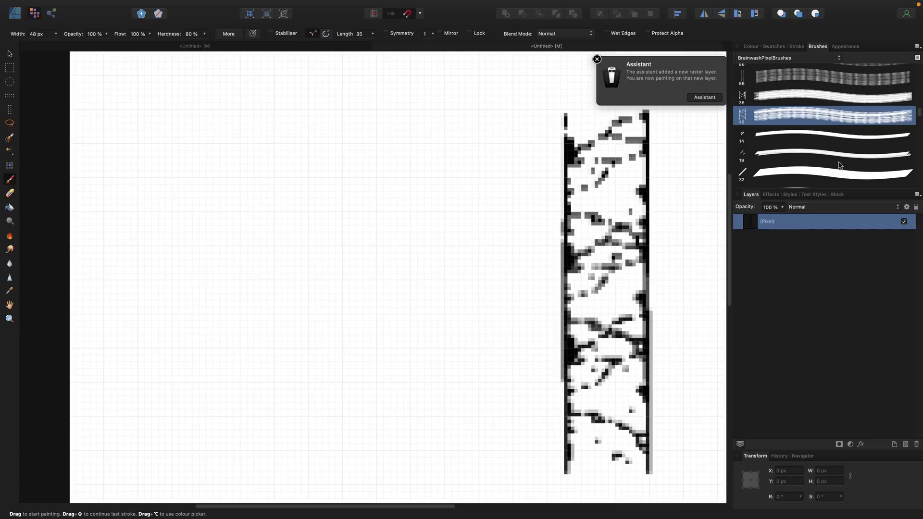
scroll(839, 165, down, 5)
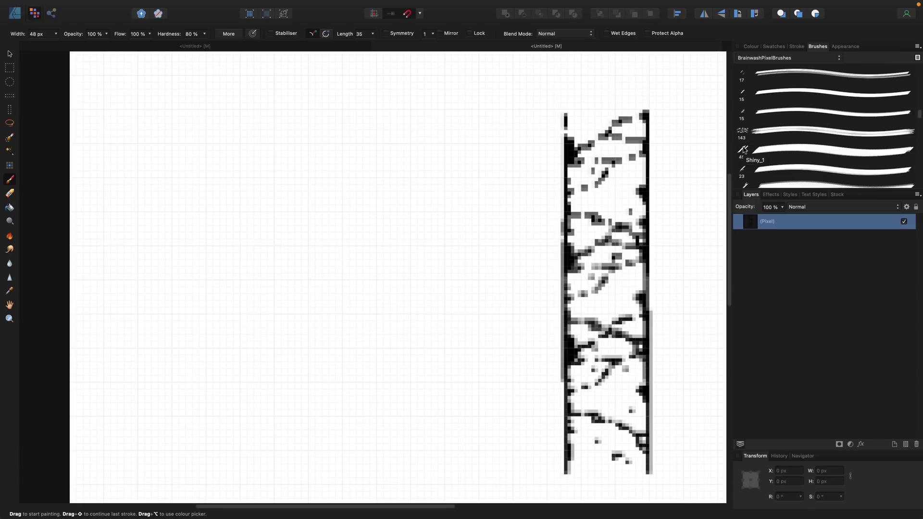
click(744, 135)
drag(692, 144, 420, 239)
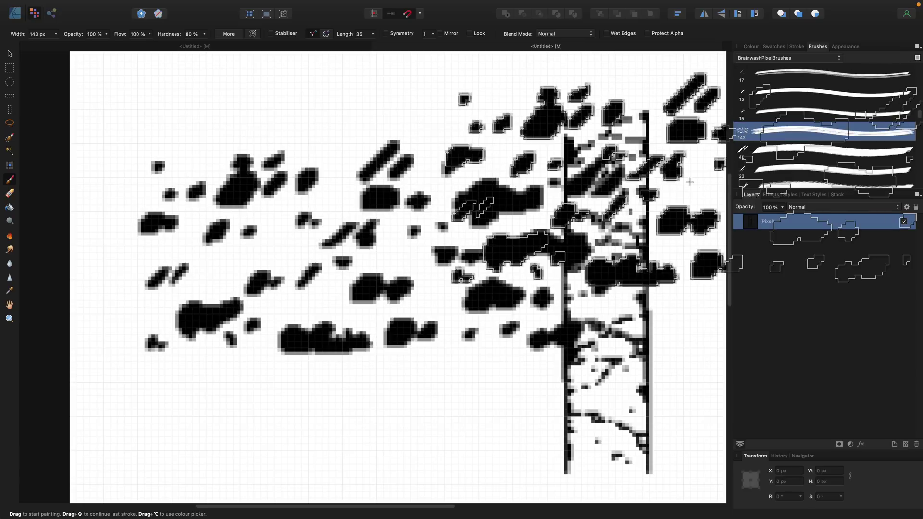
- Paint two diagonal black streaks across the canvas middle with the 45 px brush
click(743, 152)
drag(422, 202, 311, 303)
drag(459, 206, 400, 273)
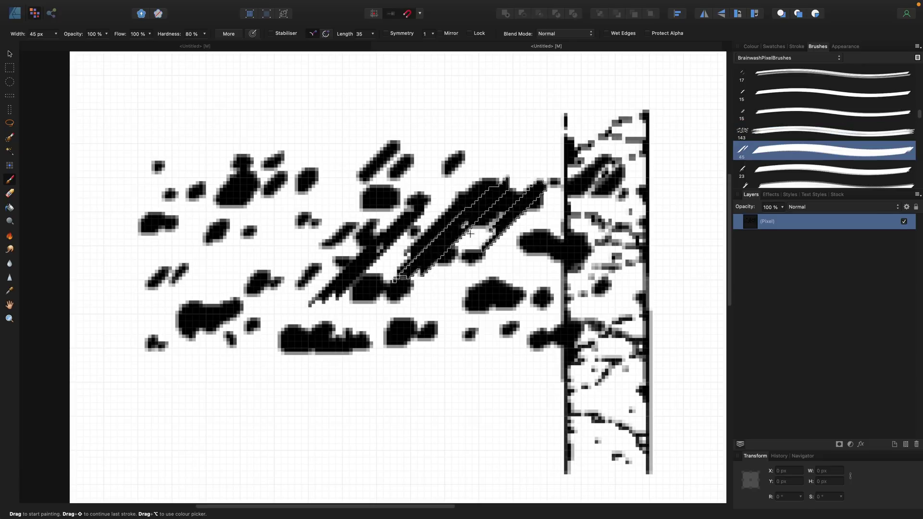
scroll(780, 181, down, 10)
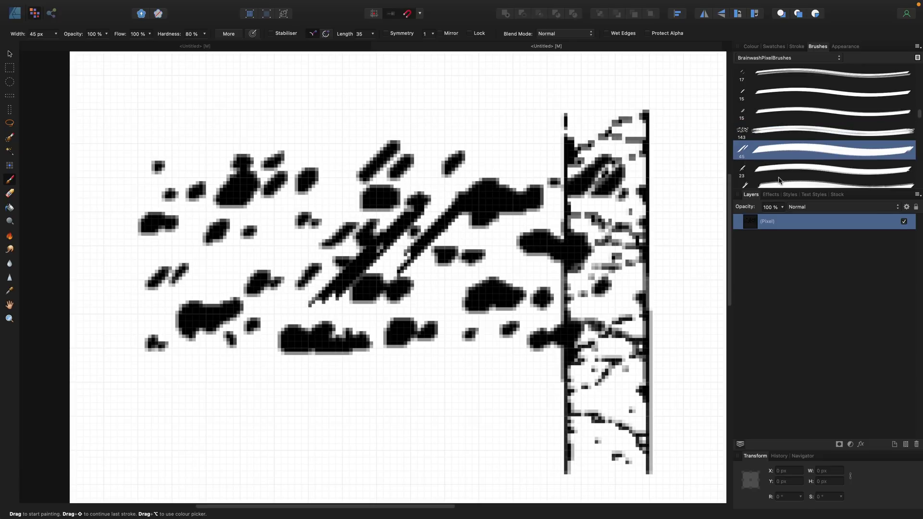
scroll(779, 180, down, 5)
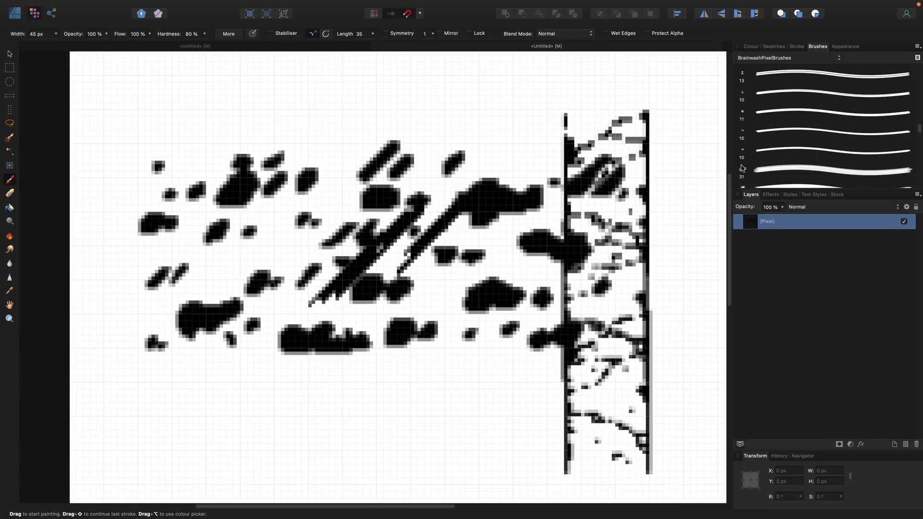
scroll(743, 169, down, 5)
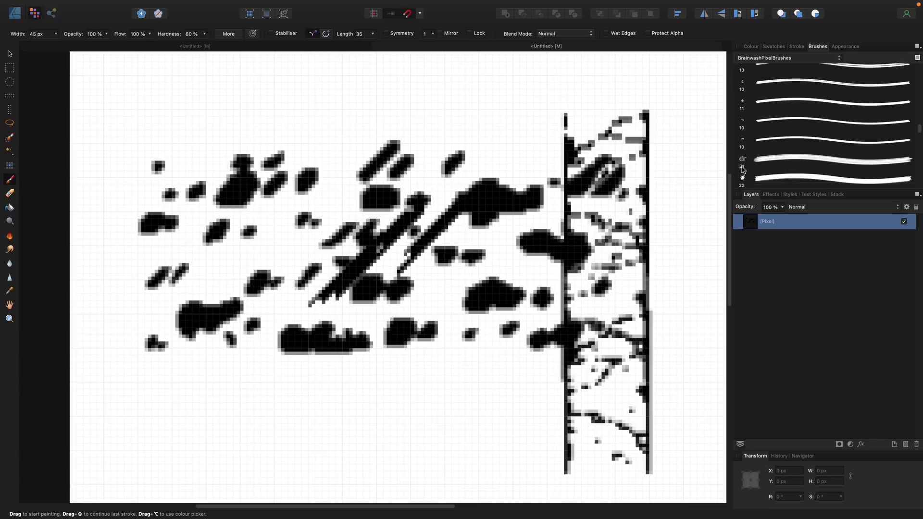
scroll(742, 170, down, 6)
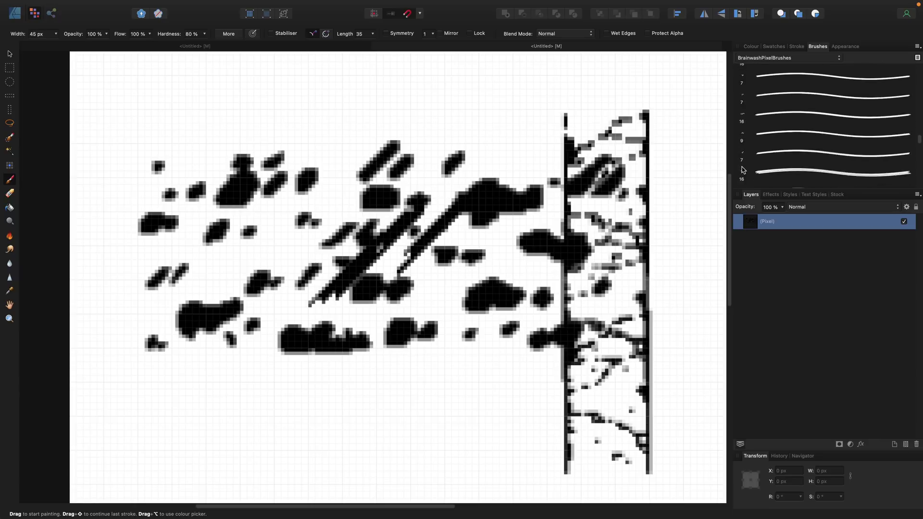
scroll(743, 170, down, 6)
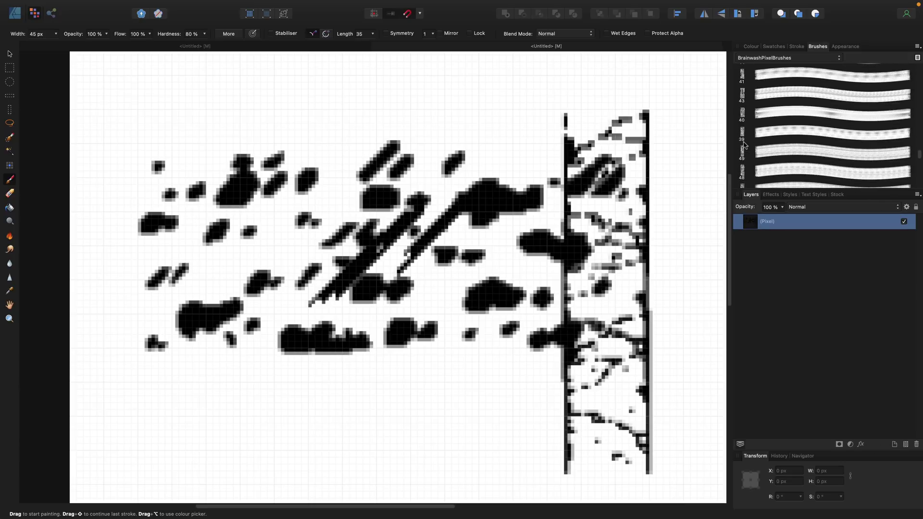
scroll(743, 112, down, 6)
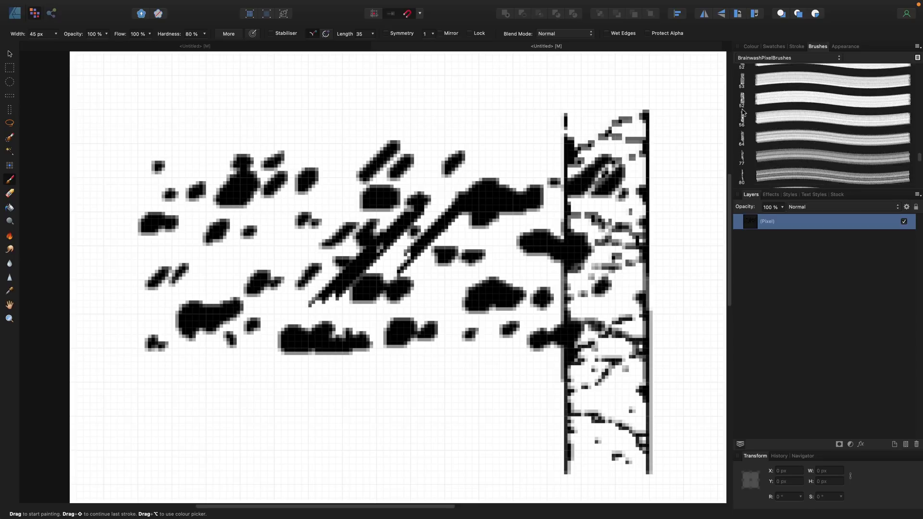
scroll(743, 112, down, 2)
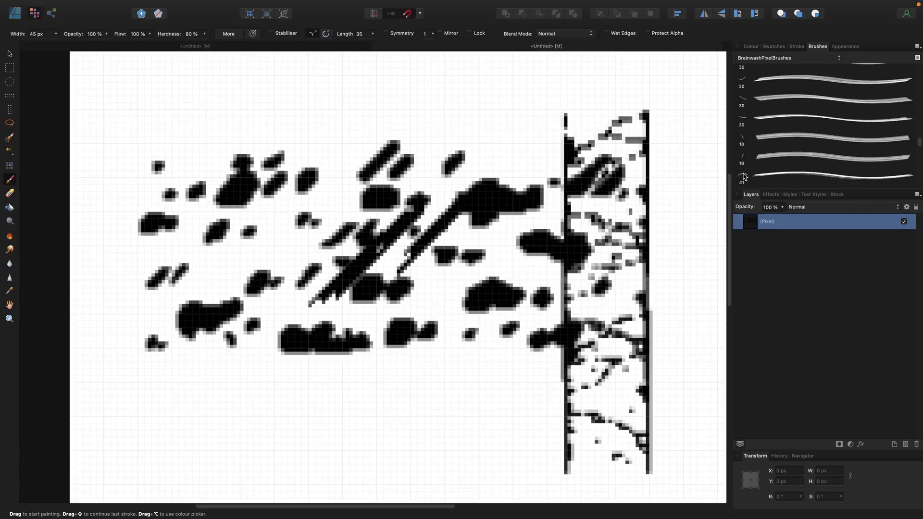
scroll(745, 177, up, 5)
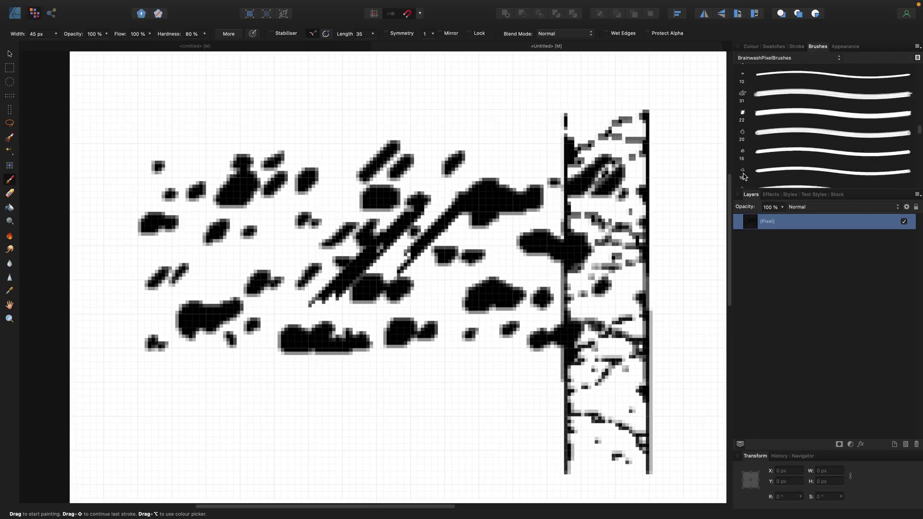
scroll(745, 177, up, 5)
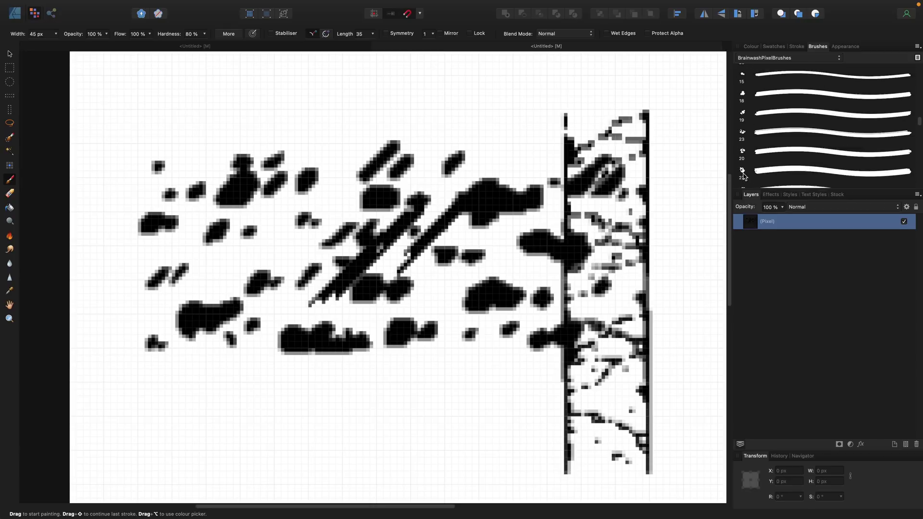
scroll(745, 177, up, 5)
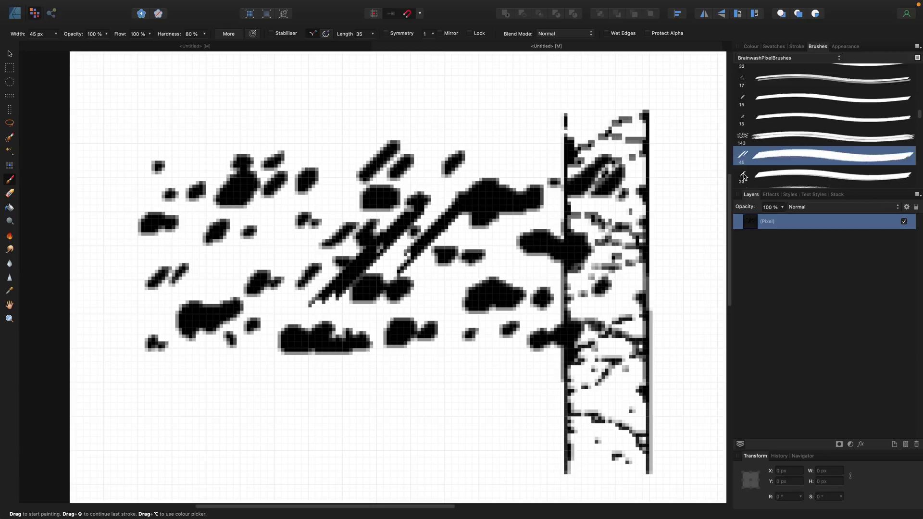
scroll(745, 177, up, 4)
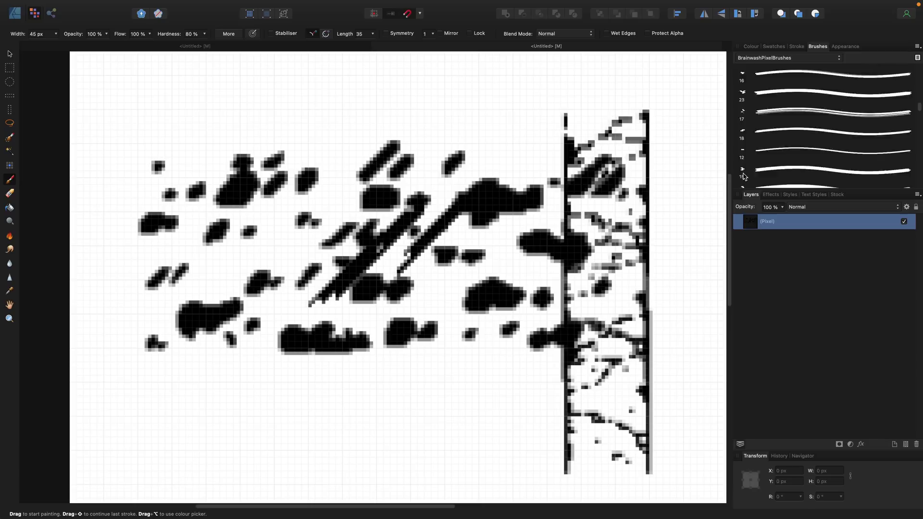
scroll(744, 177, down, 1)
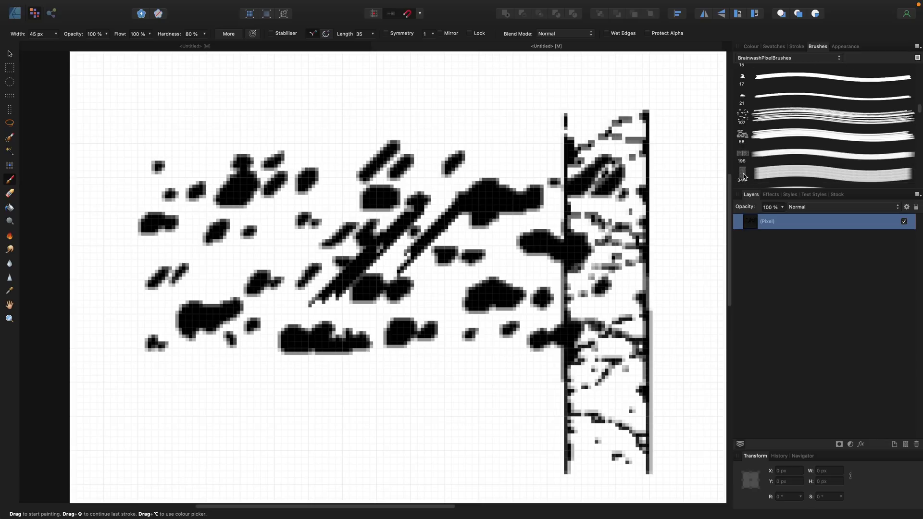
- Stamp grey RandomBricks across the lower canvas, add BoldBrickMix bricks, then undo the bold strokes
click(743, 135)
mouse_move(365, 447)
mouse_down()
mouse_move(366, 394)
mouse_move(312, 375)
mouse_move(436, 311)
mouse_move(423, 274)
mouse_move(298, 159)
mouse_move(240, 241)
mouse_move(458, 143)
mouse_move(371, 428)
mouse_move(207, 417)
mouse_move(173, 321)
mouse_up()
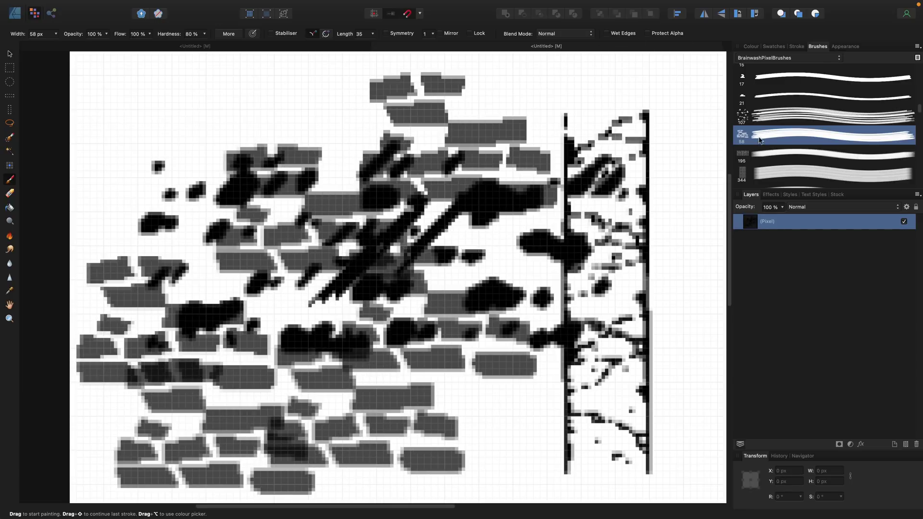
click(743, 116)
mouse_move(480, 158)
mouse_down()
mouse_move(433, 202)
mouse_move(386, 270)
mouse_move(346, 216)
mouse_move(317, 207)
mouse_move(376, 250)
mouse_move(415, 308)
mouse_up()
key(super+z)
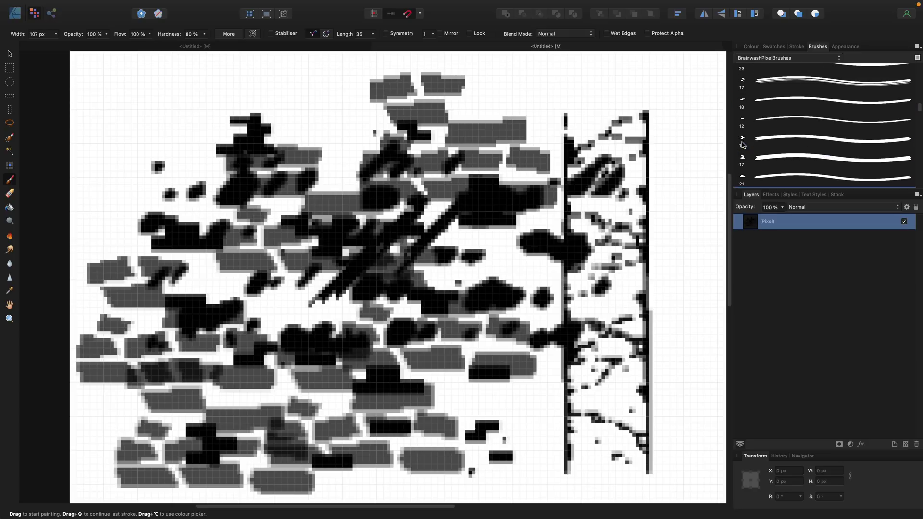
scroll(742, 144, up, 10)
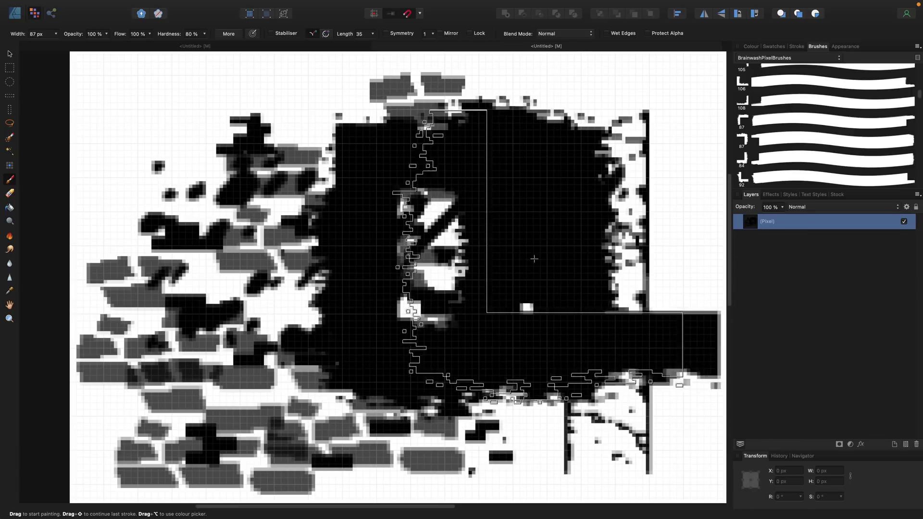
- Undo the black stroke over the centre and select the 106 px border dirt brush
key(super+z)
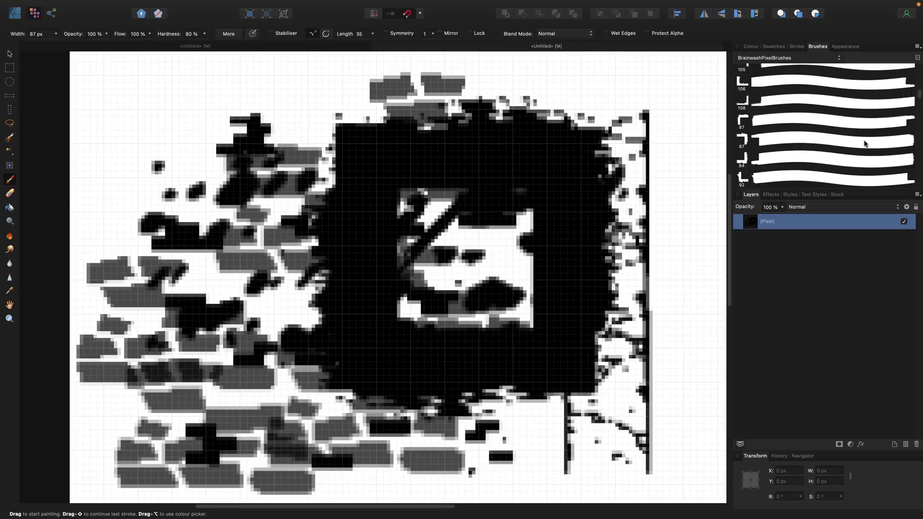
scroll(739, 103, up, 1)
click(739, 102)
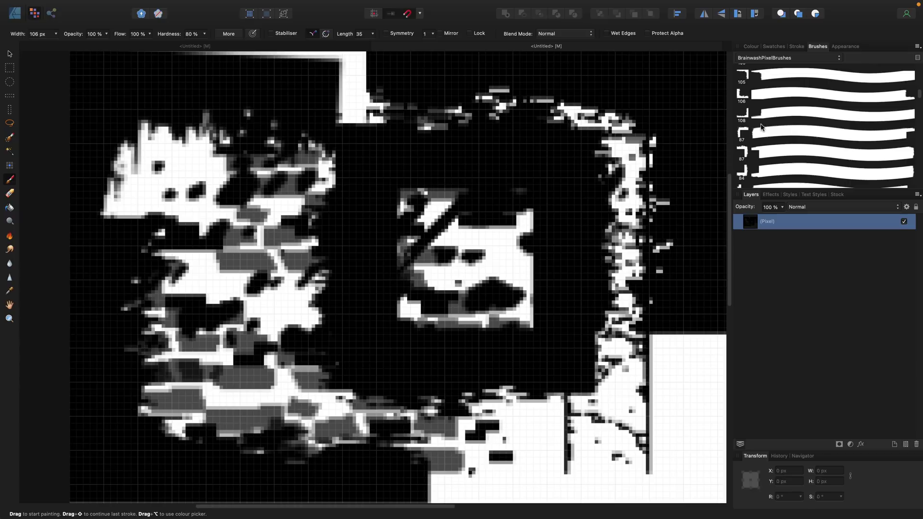
- Keep the BrainwashPixelBrushes category and open Edit Brush for the BorderDirt_12 brush
click(783, 59)
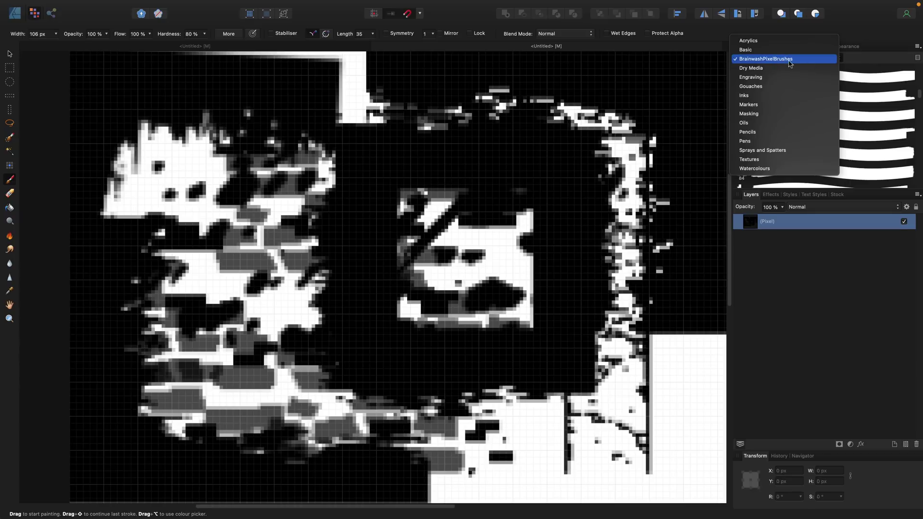
click(789, 59)
right_click(823, 113)
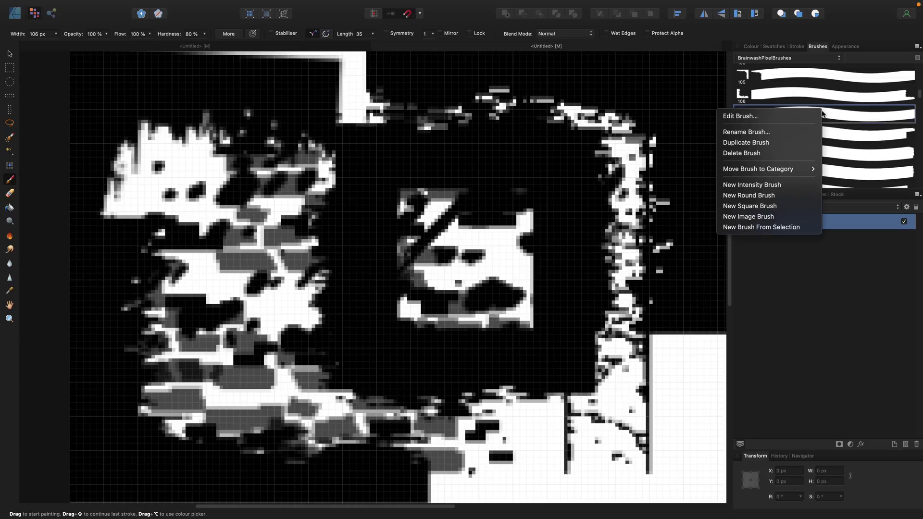
mouse_move(757, 173)
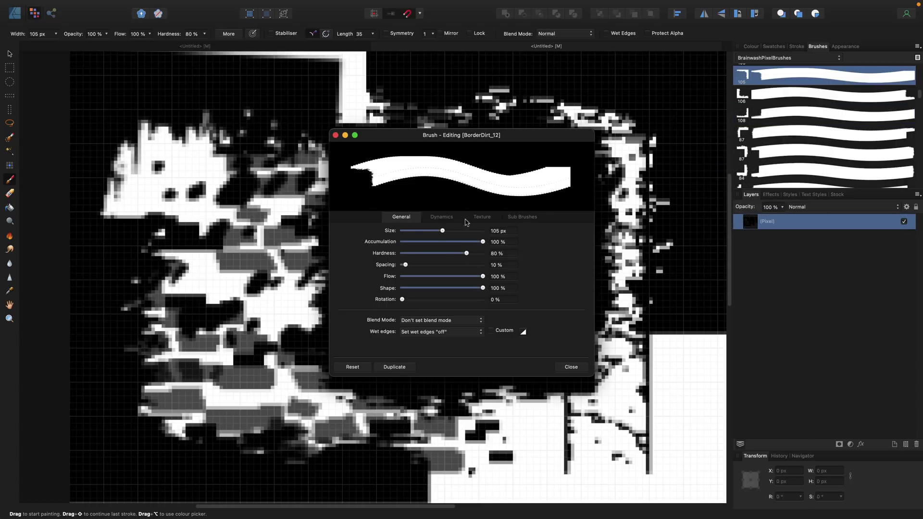
- Review the BorderDirt_12 brush's Dynamics, Texture and Sub Brushes settings, then close the editor
click(442, 217)
click(475, 218)
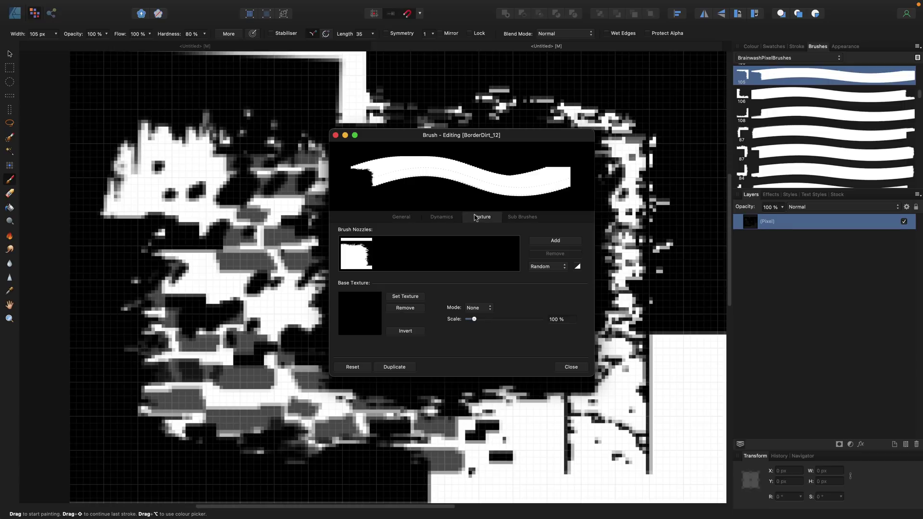
click(519, 219)
click(443, 218)
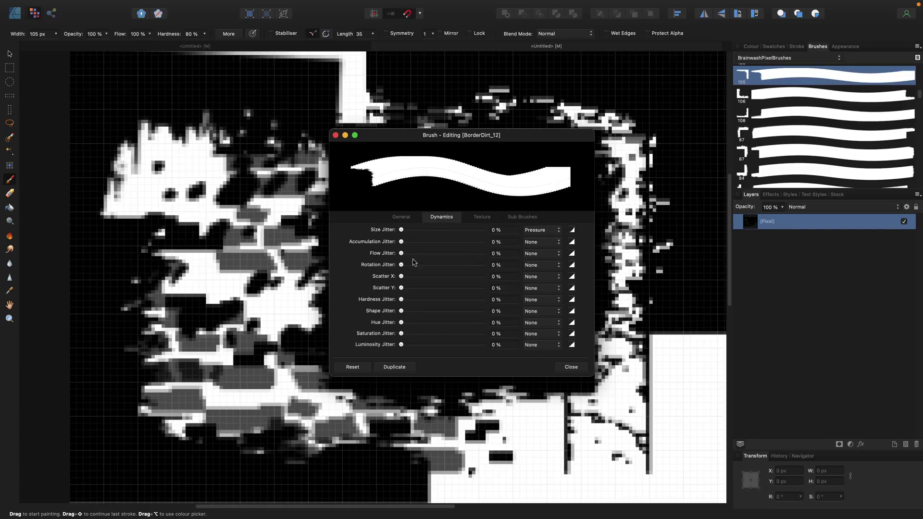
click(400, 219)
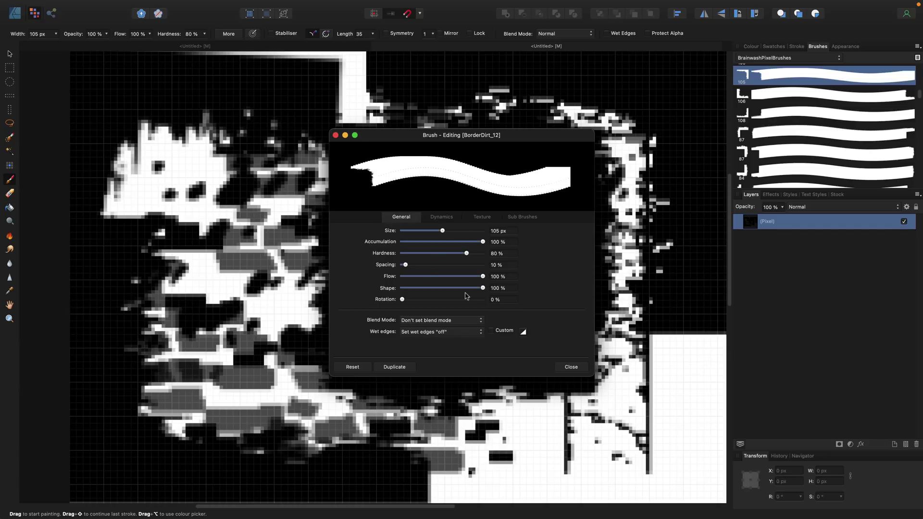
click(570, 368)
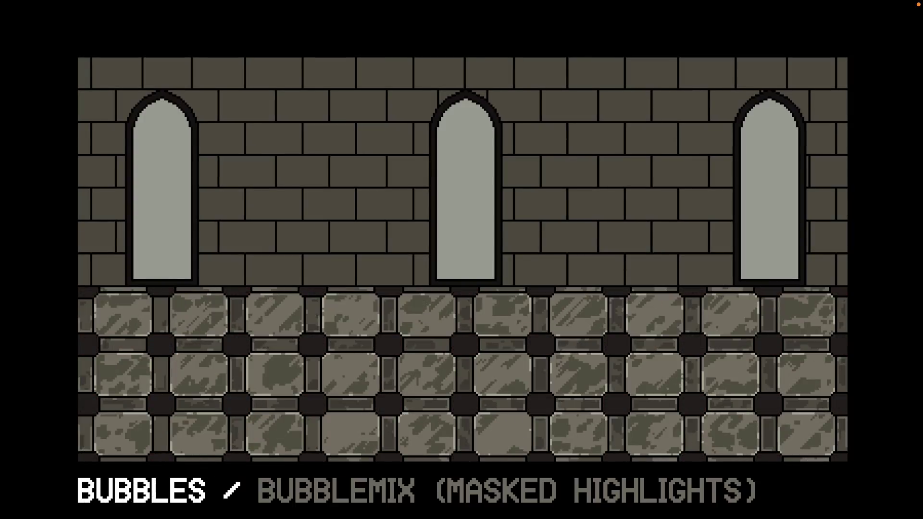
- Dismiss the full-screen BUBBLEMIX texture preview to return to the itch.io brush page
mouse_move(571, 265)
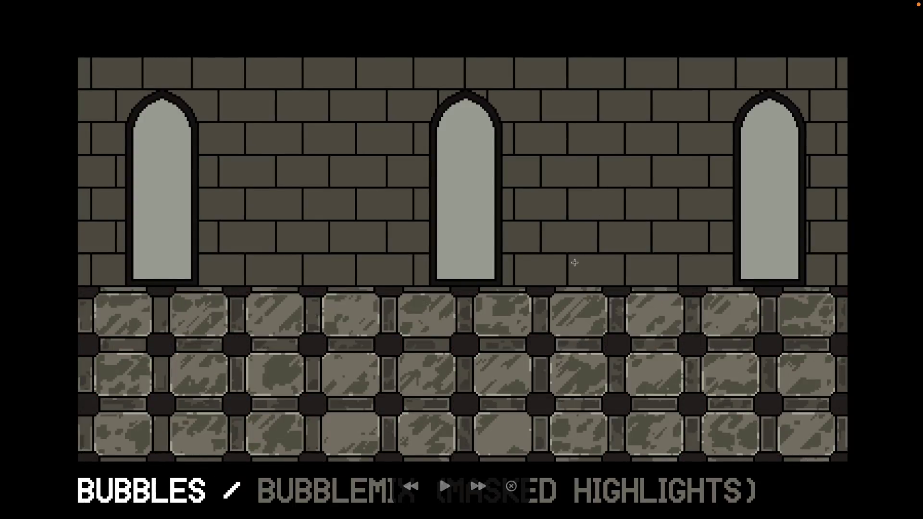
key(Escape)
scroll(452, 272, up, 10)
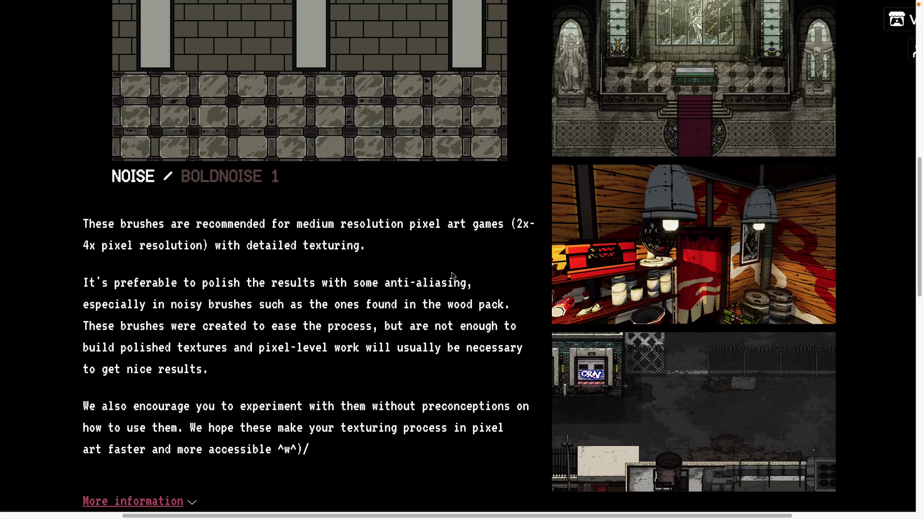
- Scroll up to the top of the +380 Pixel Art Texturing Brushes page
scroll(452, 276, up, 10)
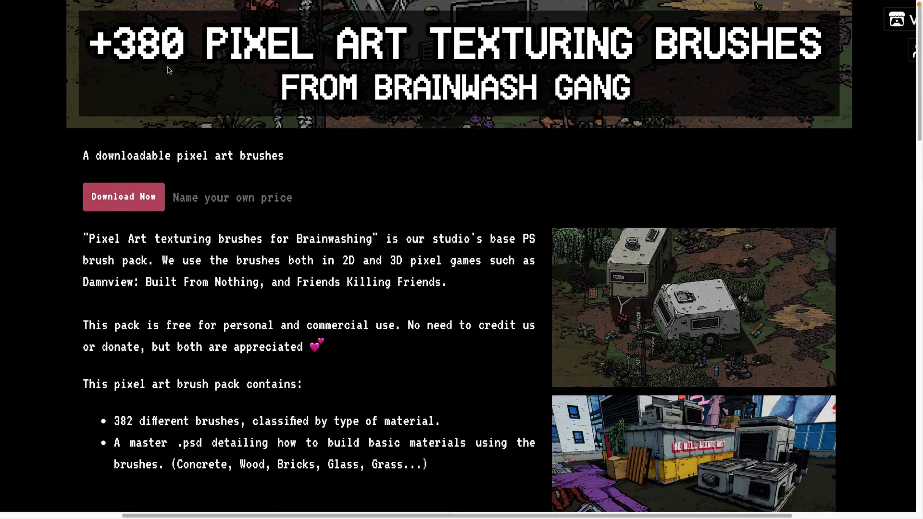